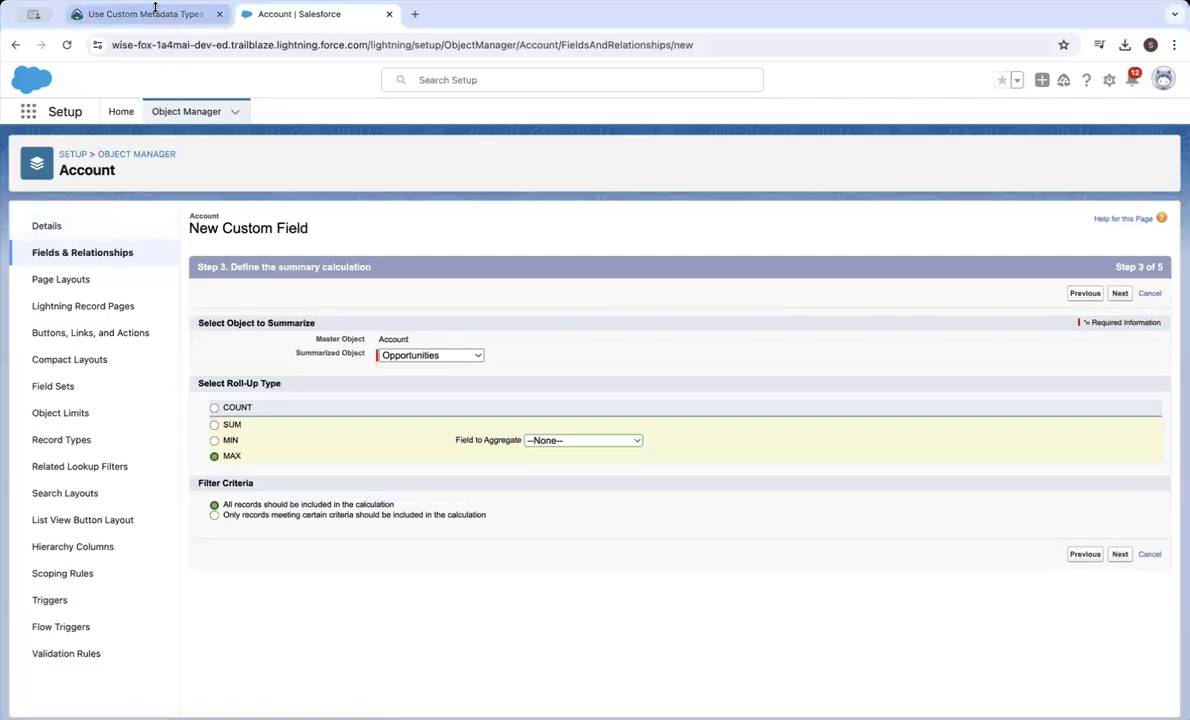
# Review the Trailhead custom metadata lesson's Default Values and validation rule steps.
pyautogui.click(148, 18)
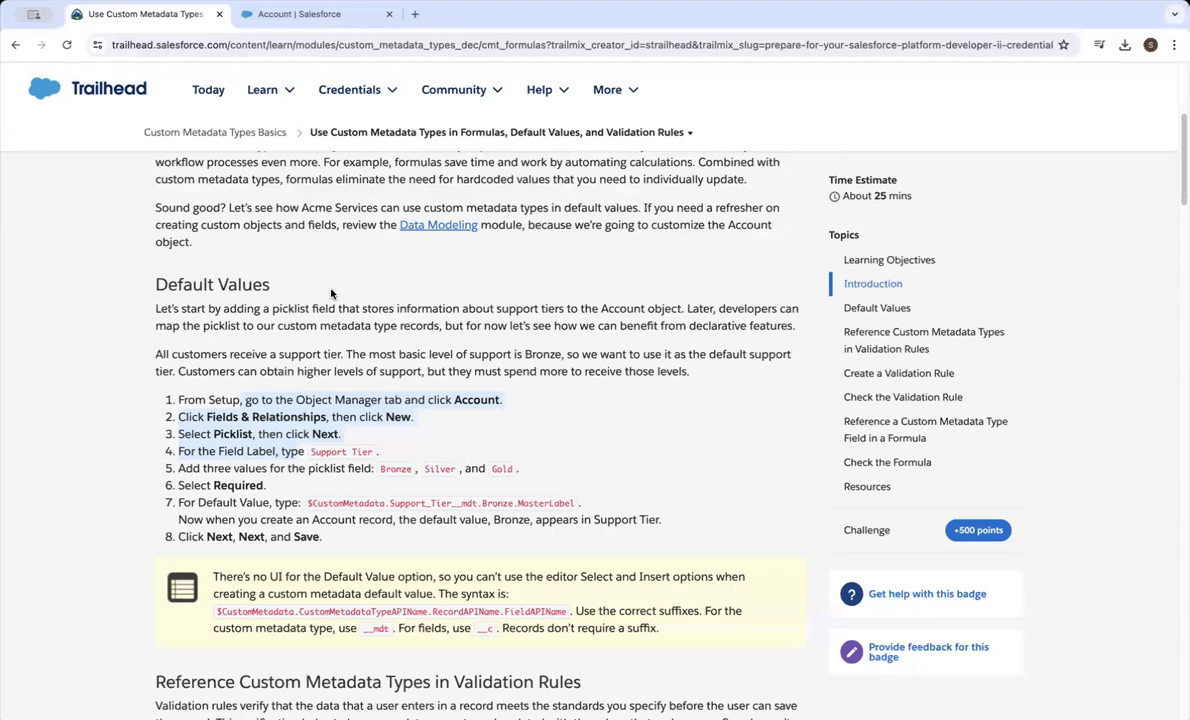
pyautogui.scroll(4, 293, 300)
pyautogui.scroll(-4, 295, 293)
pyautogui.click(415, 411)
pyautogui.scroll(-1, 345, 352)
pyautogui.scroll(-1, 338, 351)
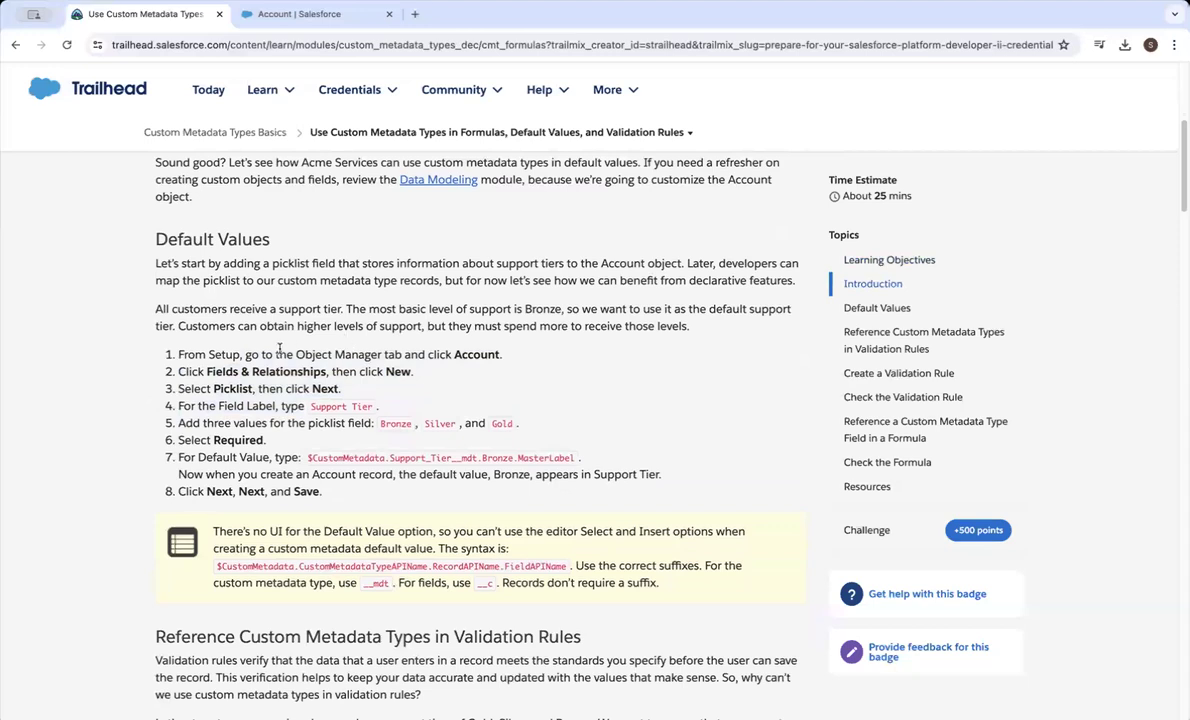
pyautogui.moveTo(279, 347); pyautogui.dragTo(286, 492)
pyautogui.scroll(-3, 330, 440)
pyautogui.scroll(-4, 300, 334)
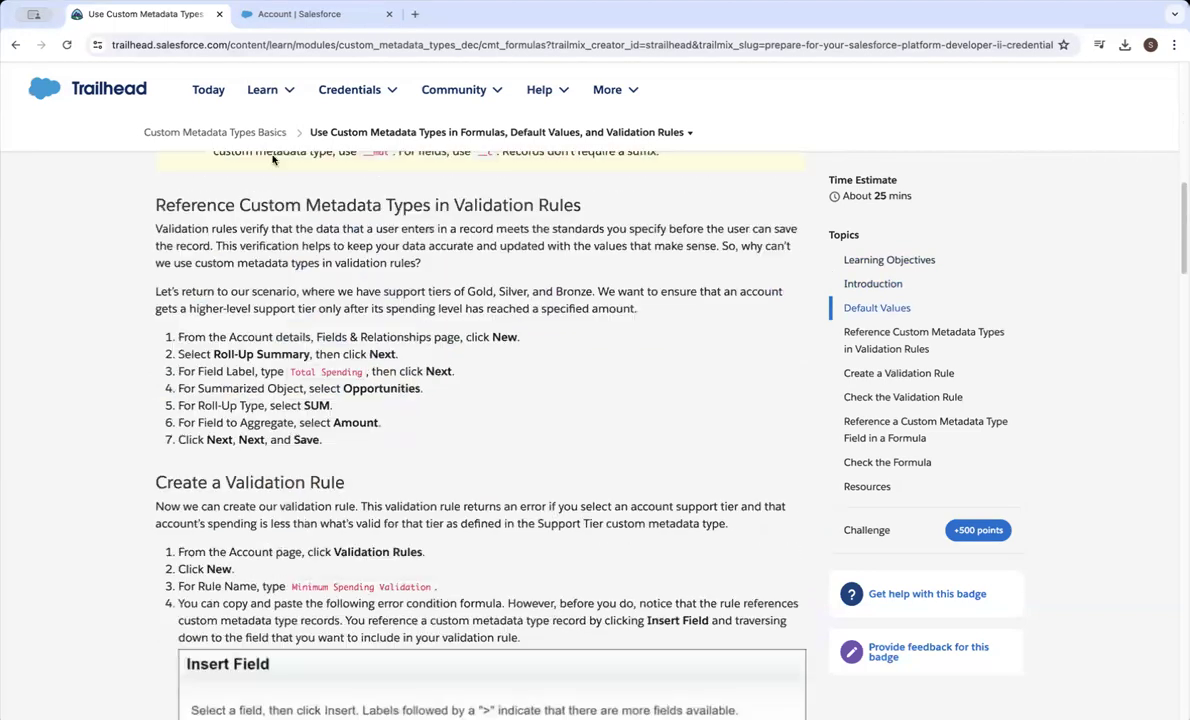
pyautogui.moveTo(344, 190); pyautogui.dragTo(366, 242)
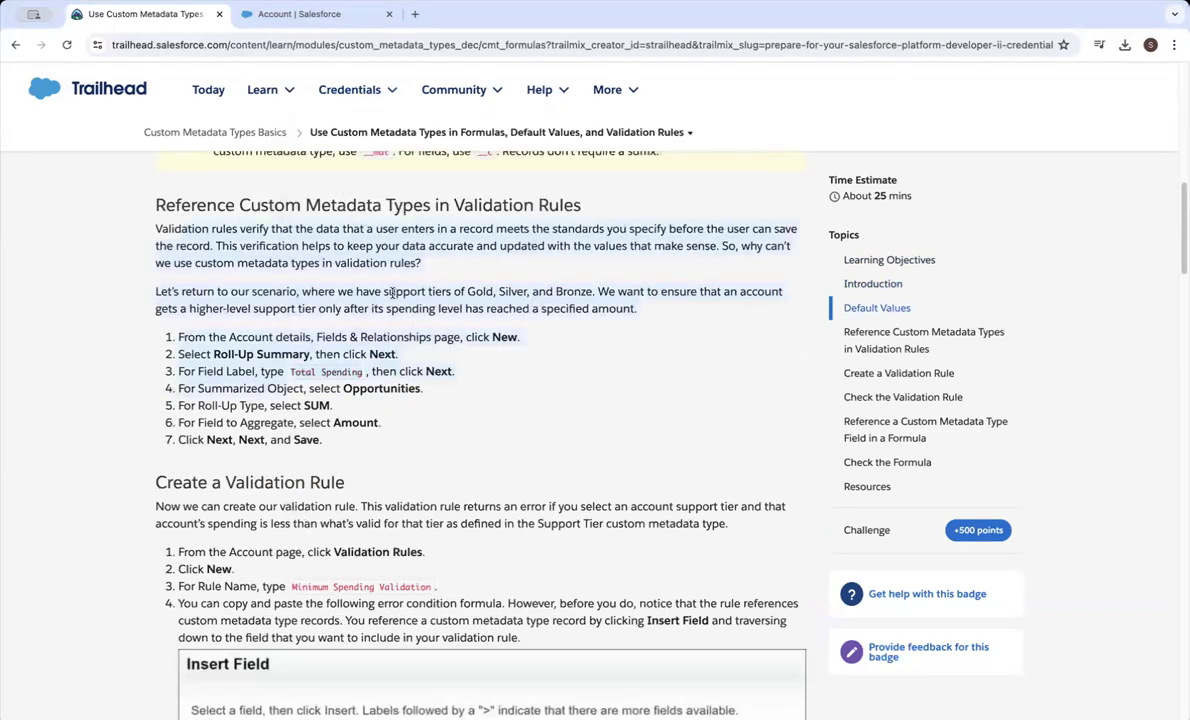
# Duplicate the Salesforce tab, check Currency Setup under Company Information, and return to the wizard.
pyautogui.click(340, 16)
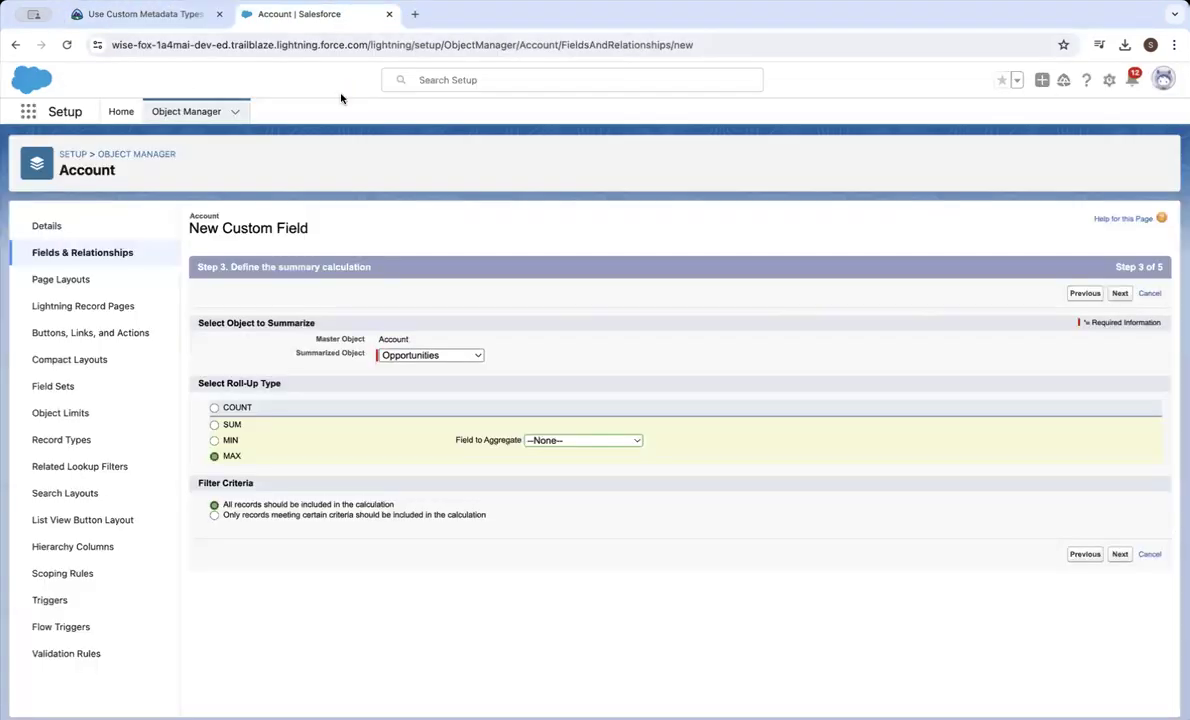
pyautogui.rightClick(239, 22)
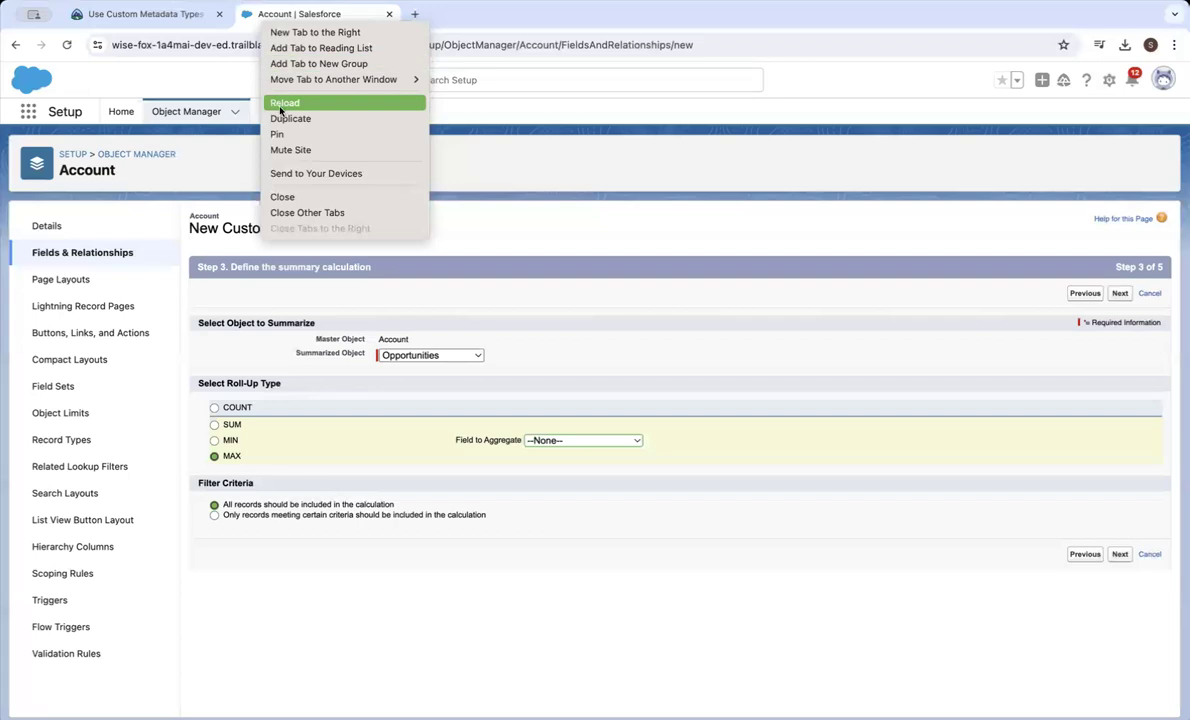
pyautogui.click(265, 118)
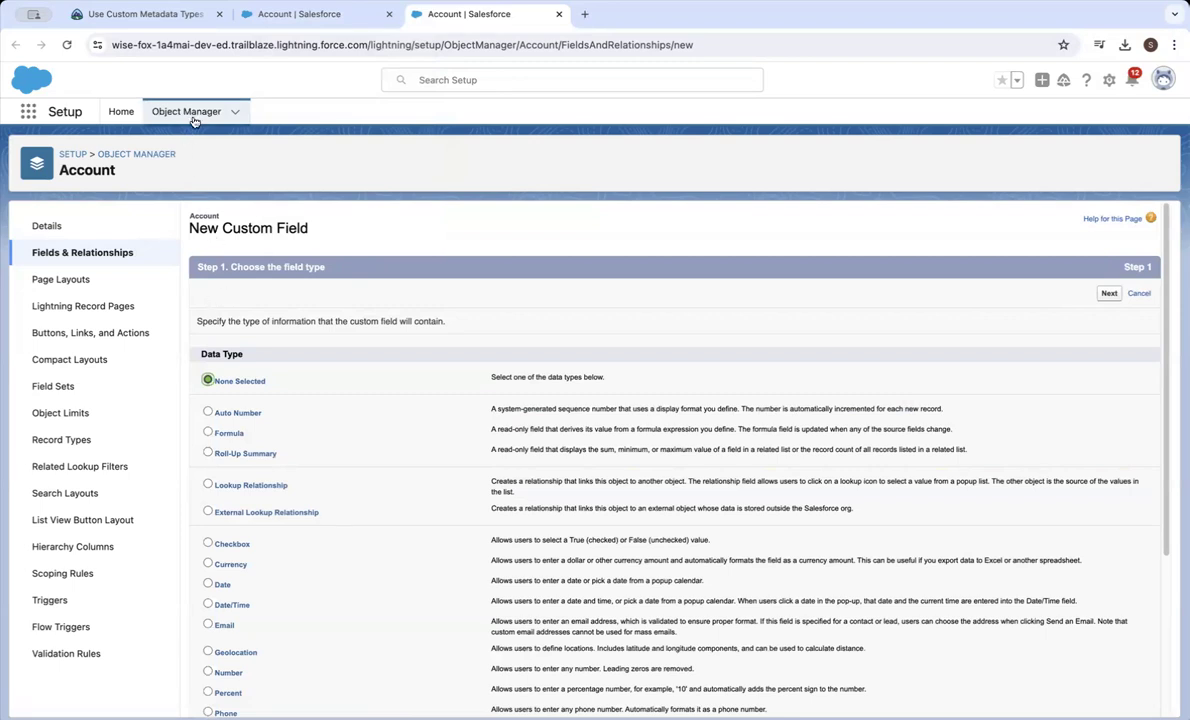
pyautogui.click(117, 112)
pyautogui.click(105, 150)
pyautogui.write('c')
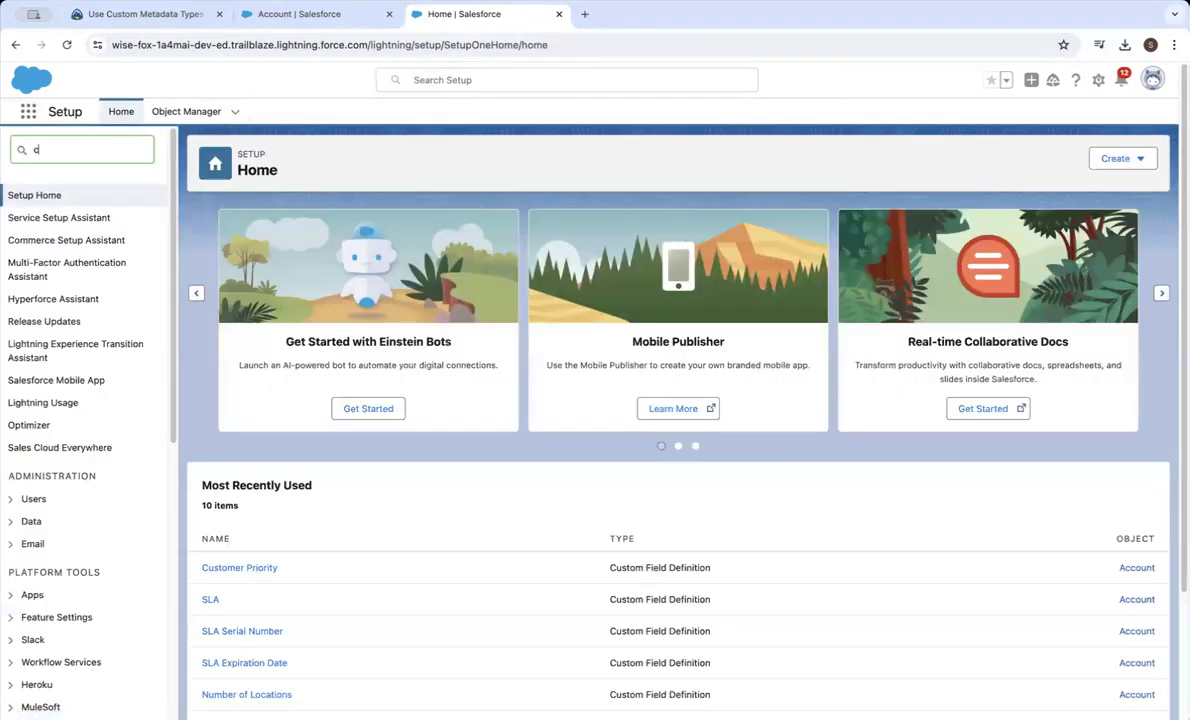
pyautogui.write('ompany in')
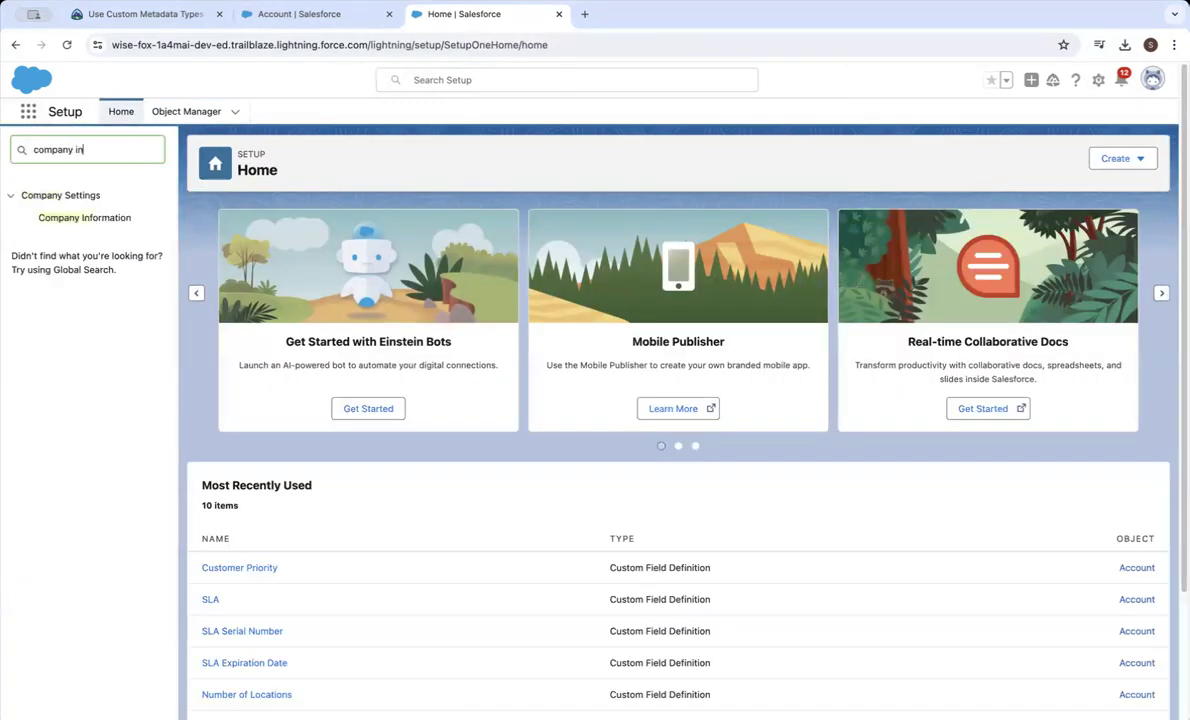
pyautogui.click(116, 217)
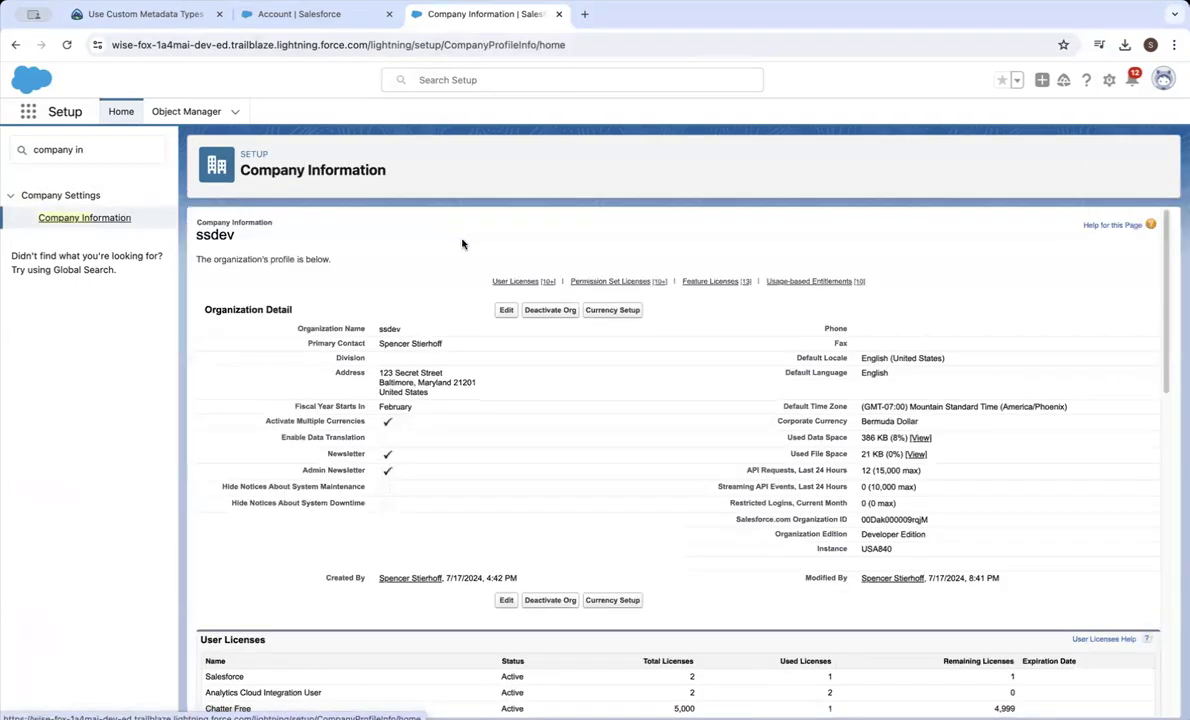
pyautogui.click(599, 312)
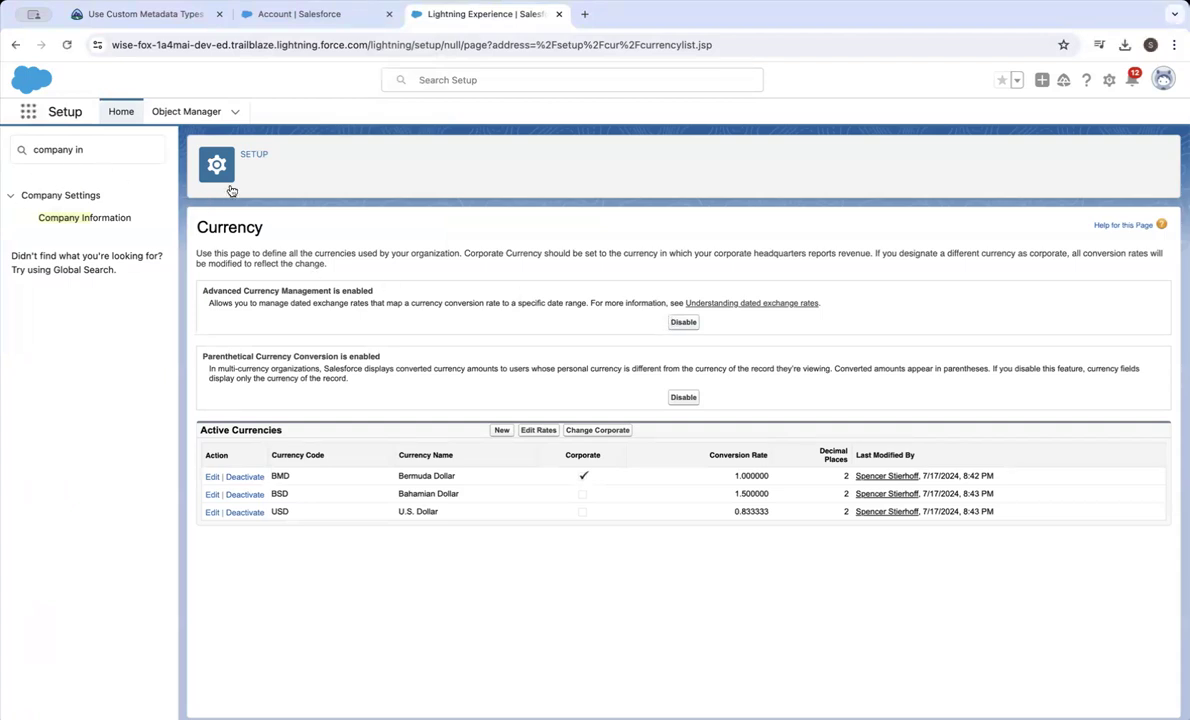
pyautogui.click(348, 18)
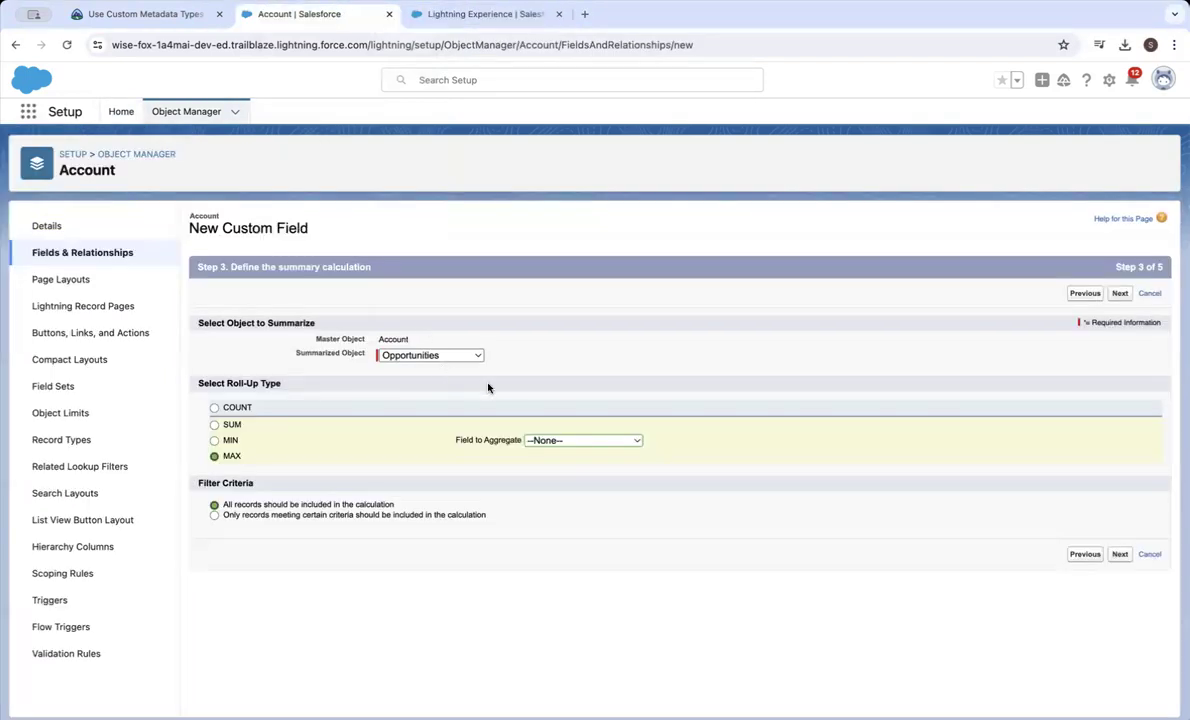
# Abandon the half-filled roll-up step and reload the page to restart the field wizard.
pyautogui.click(557, 445)
pyautogui.click(214, 424)
pyautogui.click(214, 424)
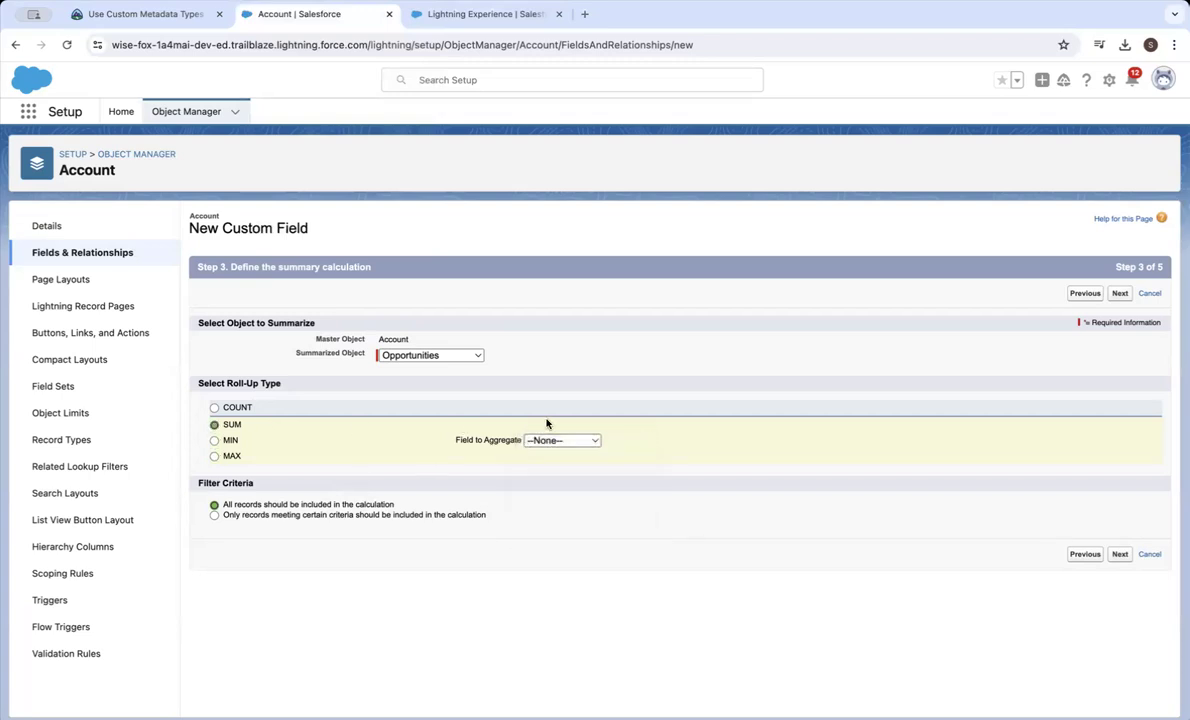
pyautogui.click(558, 444)
pyautogui.click(64, 51)
pyautogui.click(67, 46)
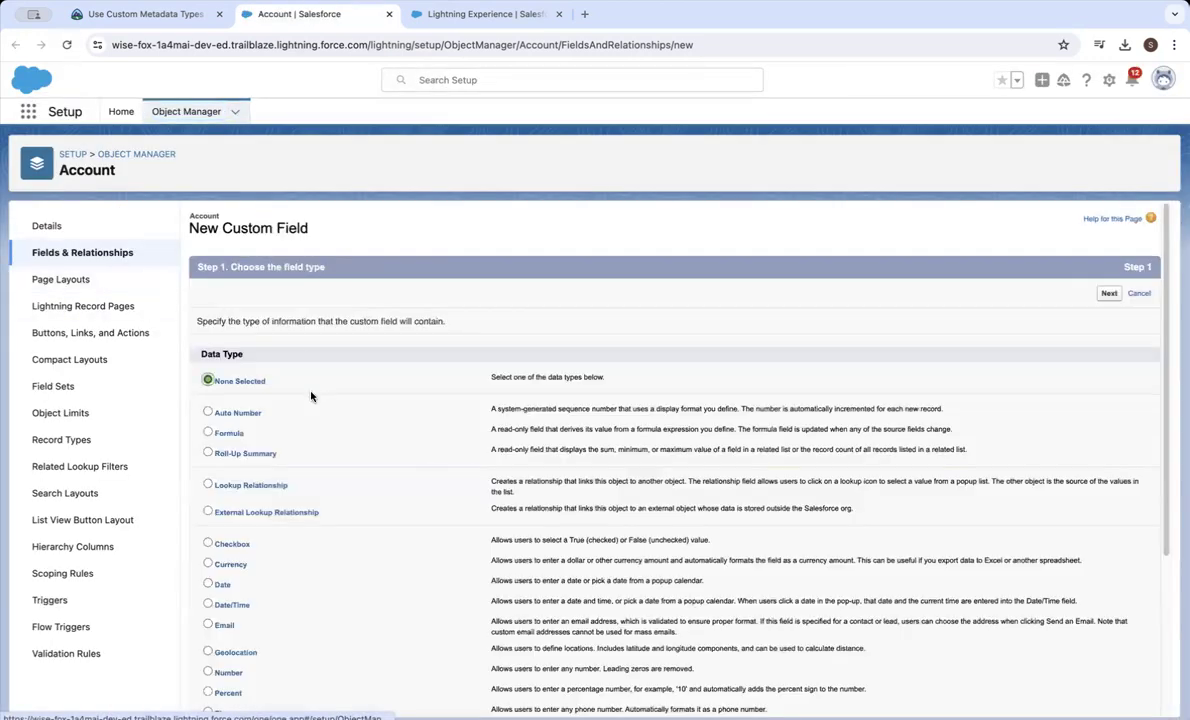
# Make the new Account field a Roll-Up Summary labelled Total Spending.
pyautogui.click(209, 453)
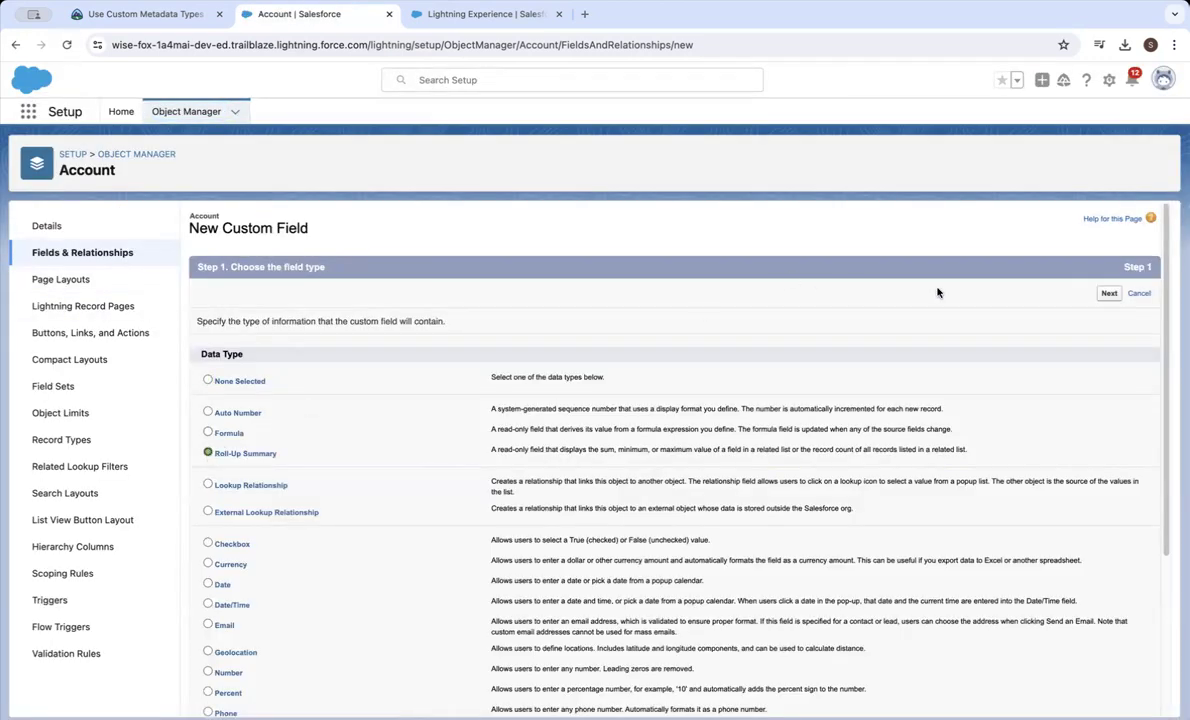
pyautogui.click(1109, 293)
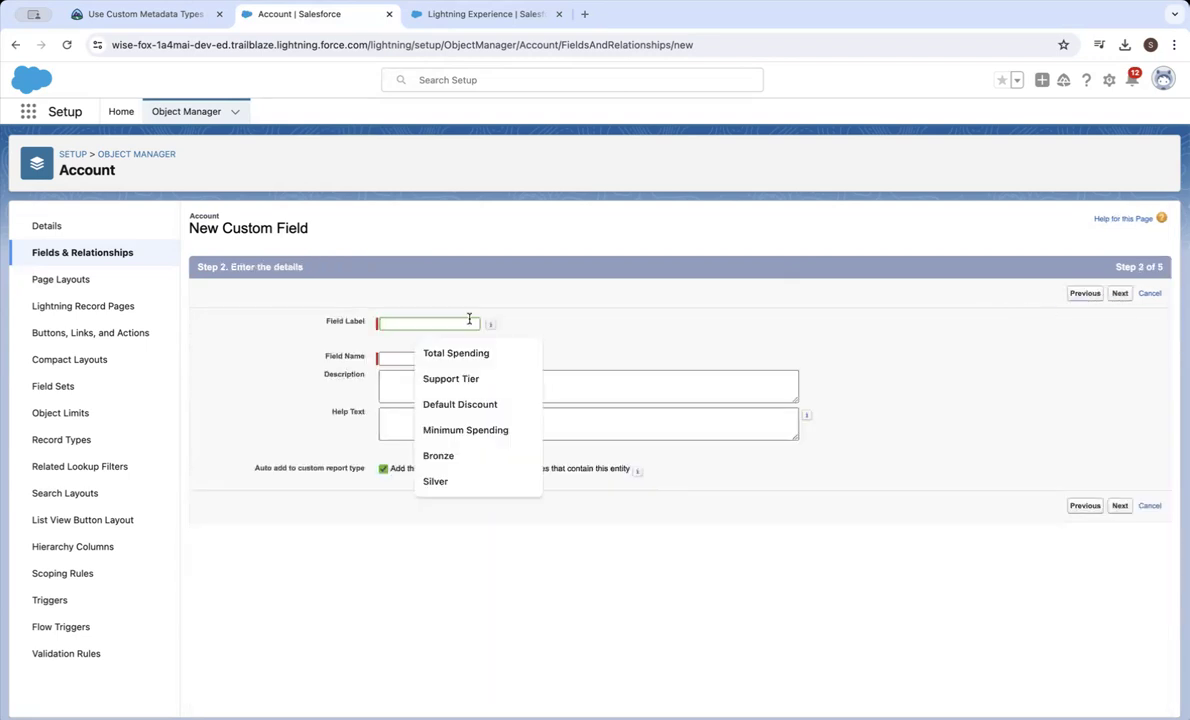
pyautogui.click(467, 322)
pyautogui.click(468, 366)
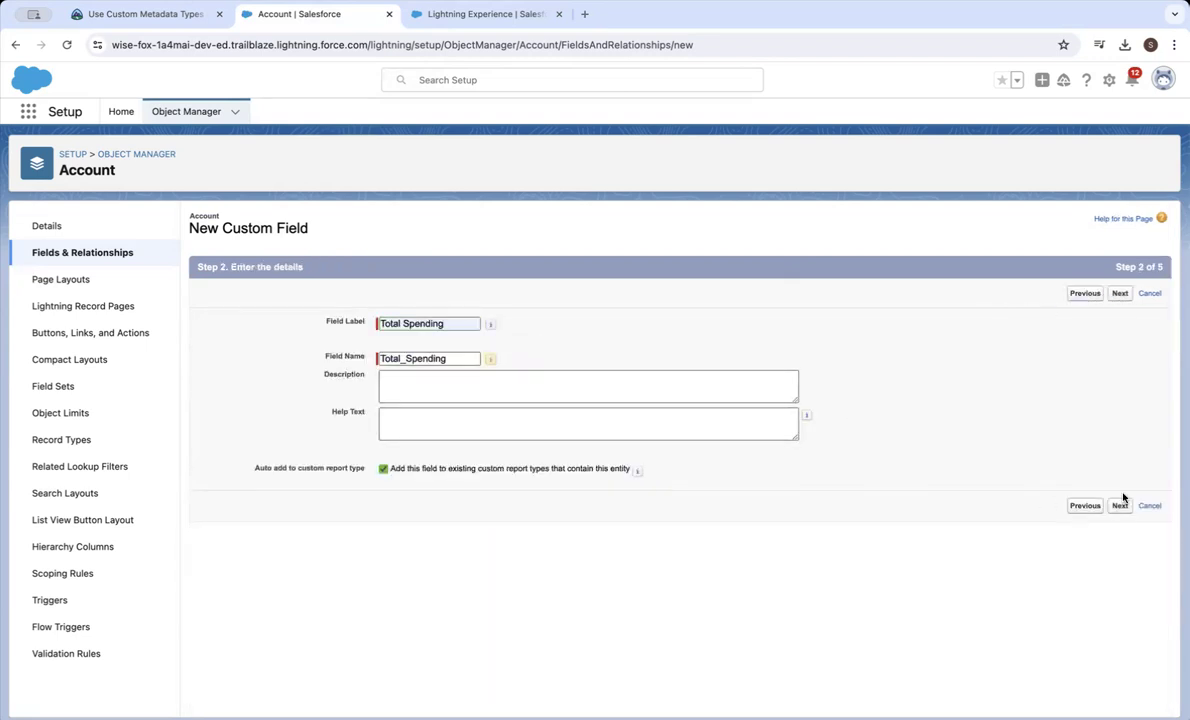
pyautogui.click(1120, 505)
# Summarize Opportunities with SUM of Amount and accept the default field-level security.
pyautogui.click(478, 355)
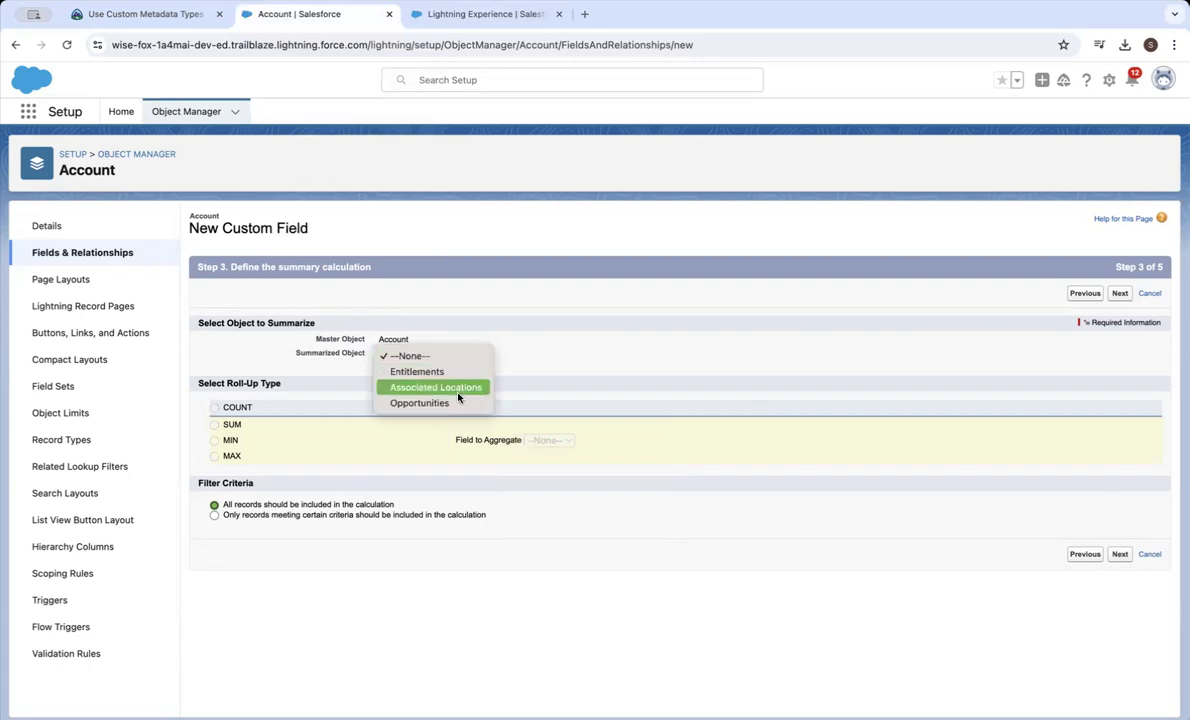
pyautogui.click(427, 403)
pyautogui.click(214, 424)
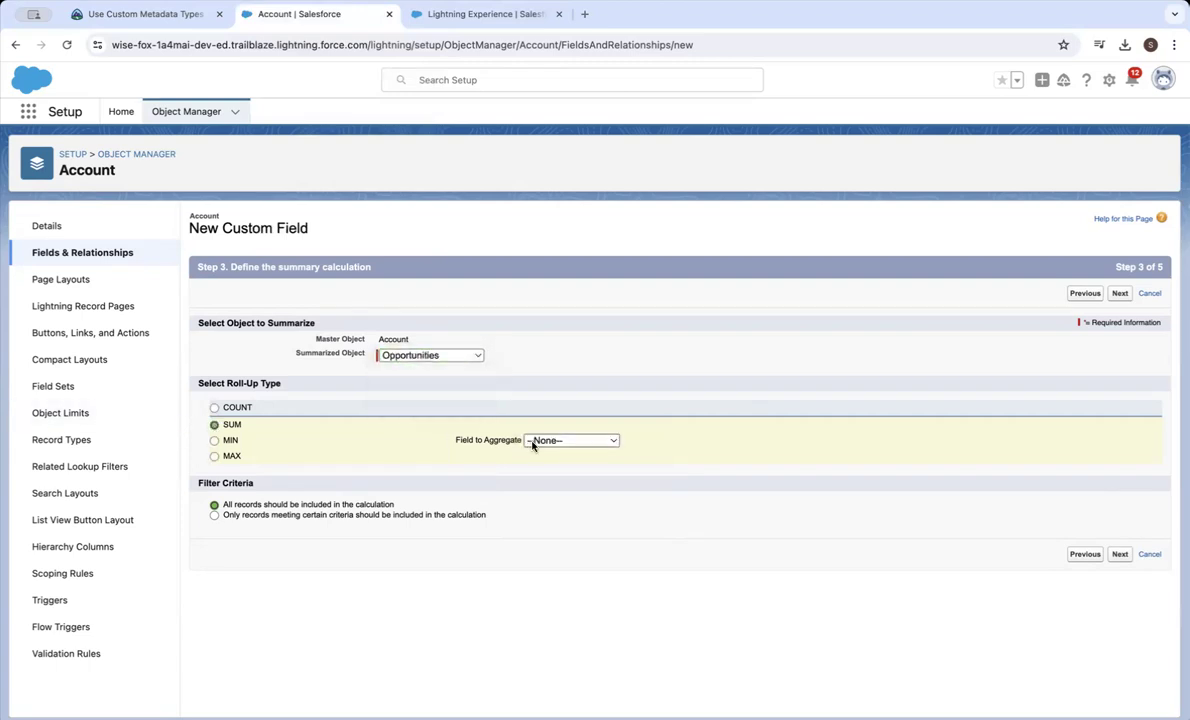
pyautogui.click(548, 441)
pyautogui.click(551, 457)
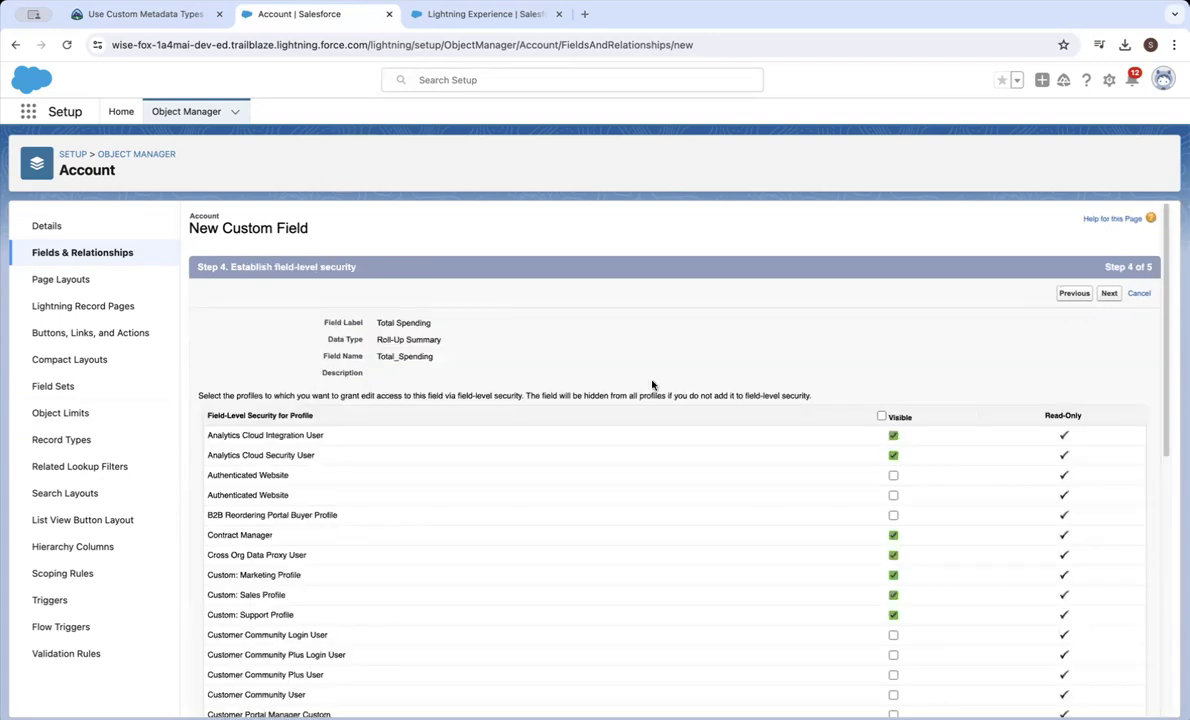
pyautogui.scroll(-10, 616, 430)
pyautogui.scroll(10, 600, 400)
pyautogui.scroll(1, 538, 326)
pyautogui.click(1109, 293)
# Save the Total Spending field and start an Account validation rule named Minium Spending Validation.
pyautogui.click(1116, 293)
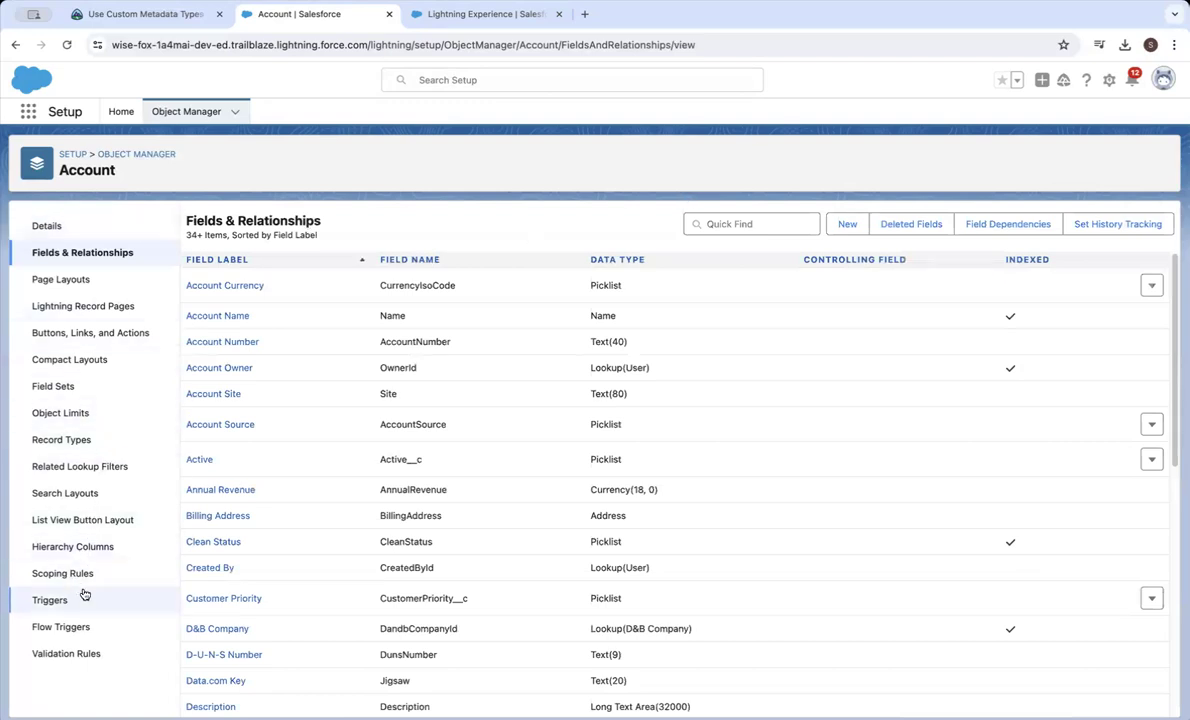
pyautogui.click(72, 654)
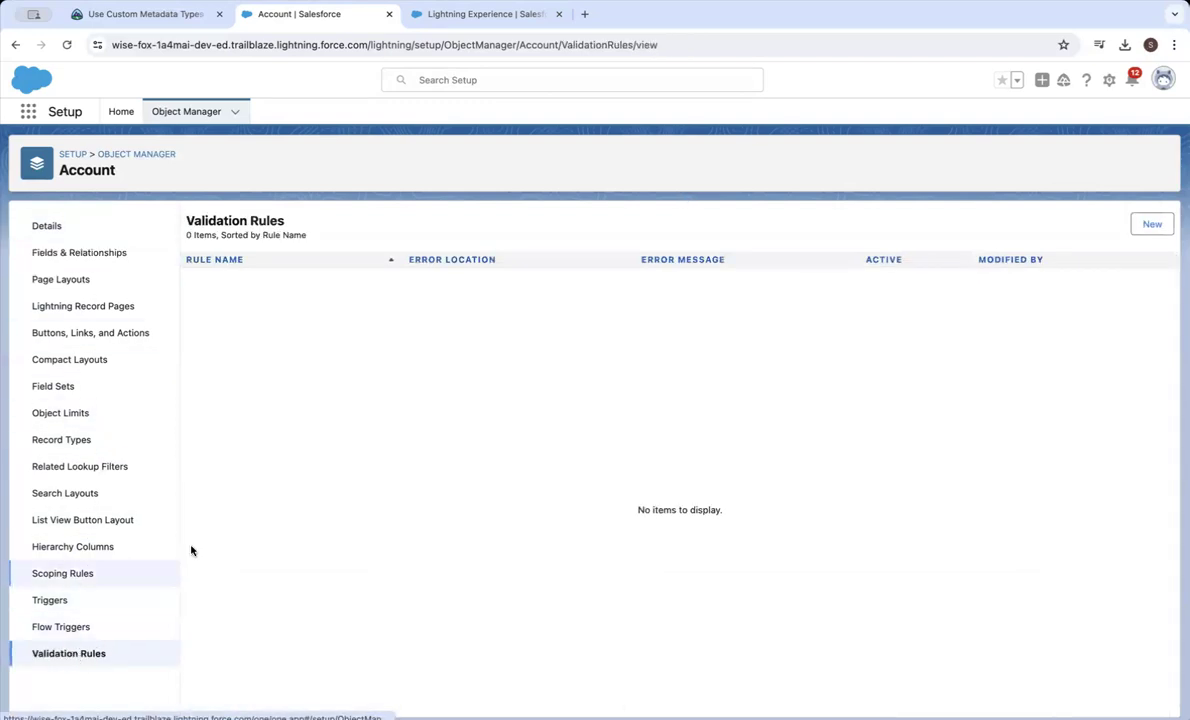
pyautogui.click(1150, 224)
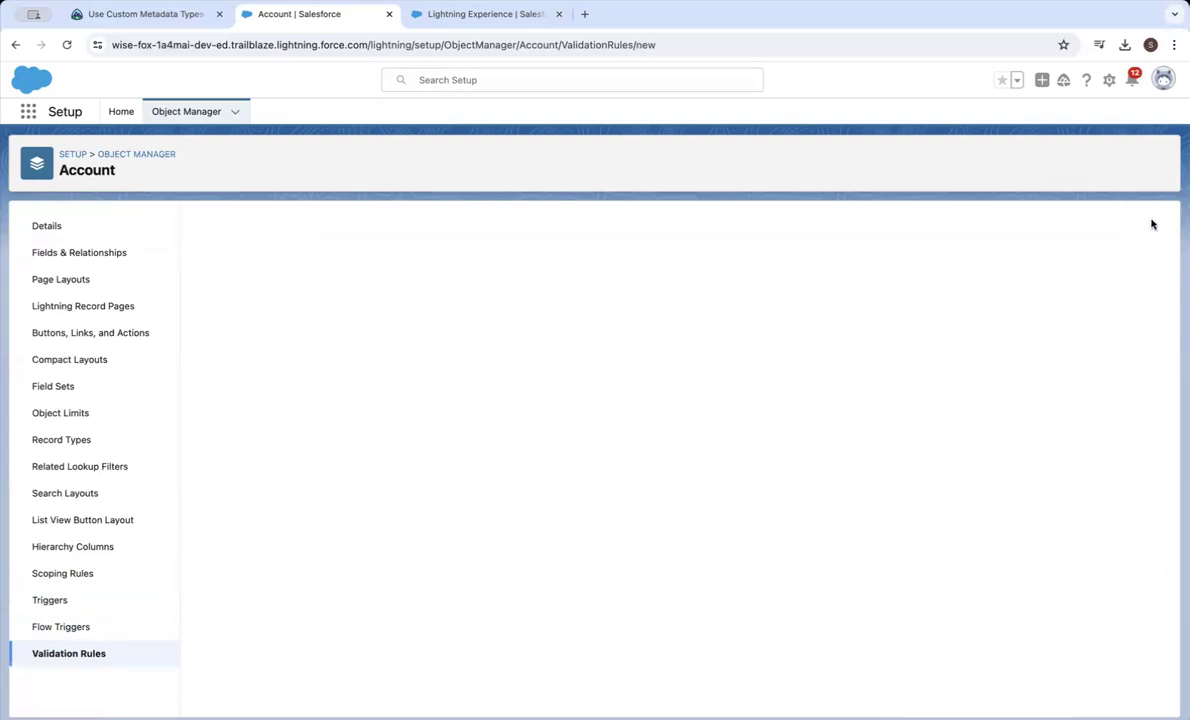
pyautogui.write('Minium Spending Validation')
pyautogui.press('Tab')
pyautogui.press('Tab')
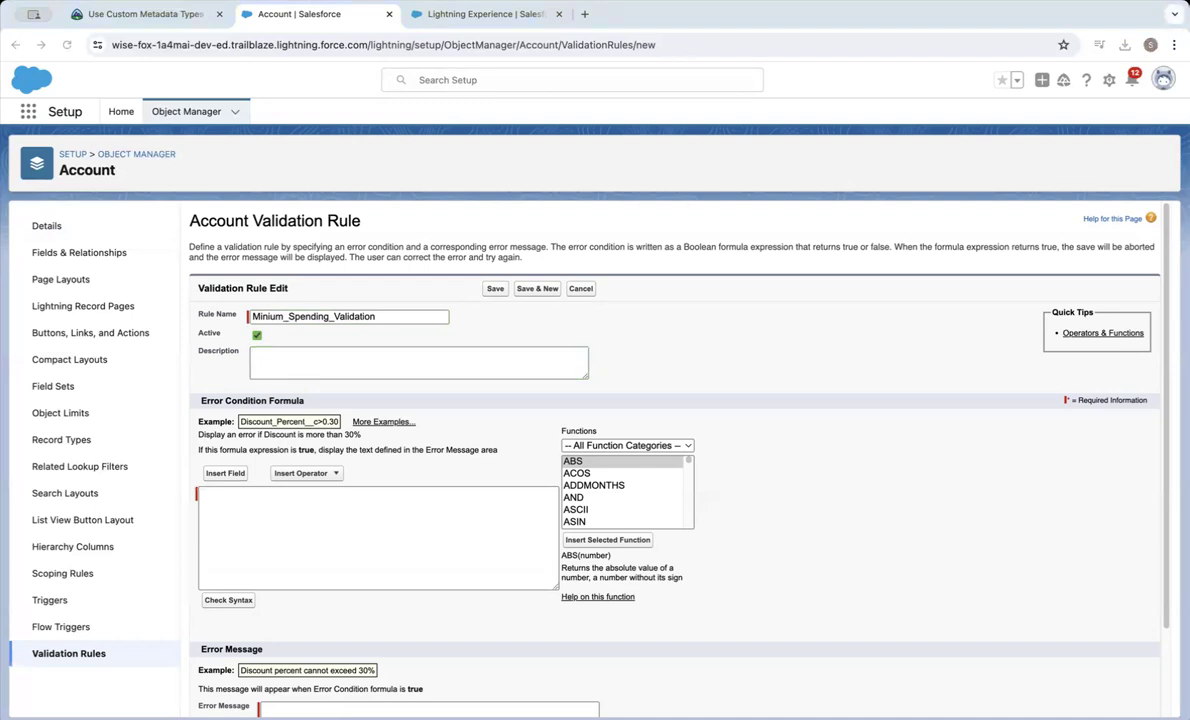
# Paste the support-tier spending validation formula into the Error Condition Formula box.
pyautogui.click(394, 528)
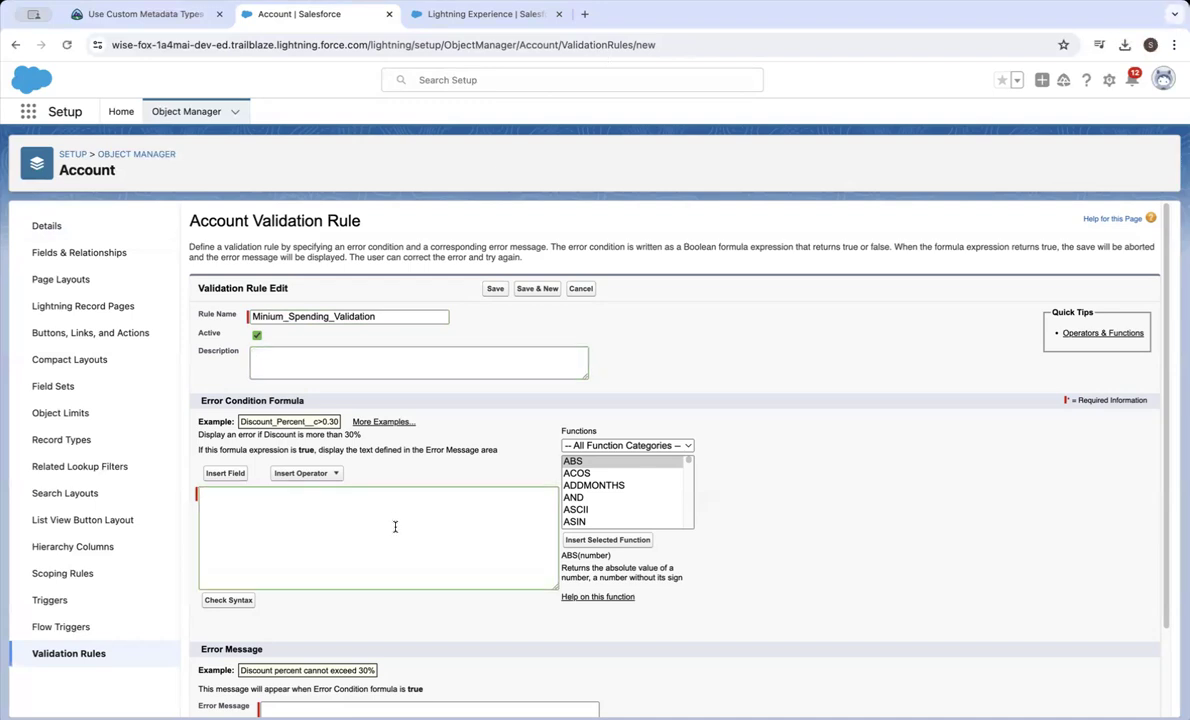
pyautogui.press('super+v')
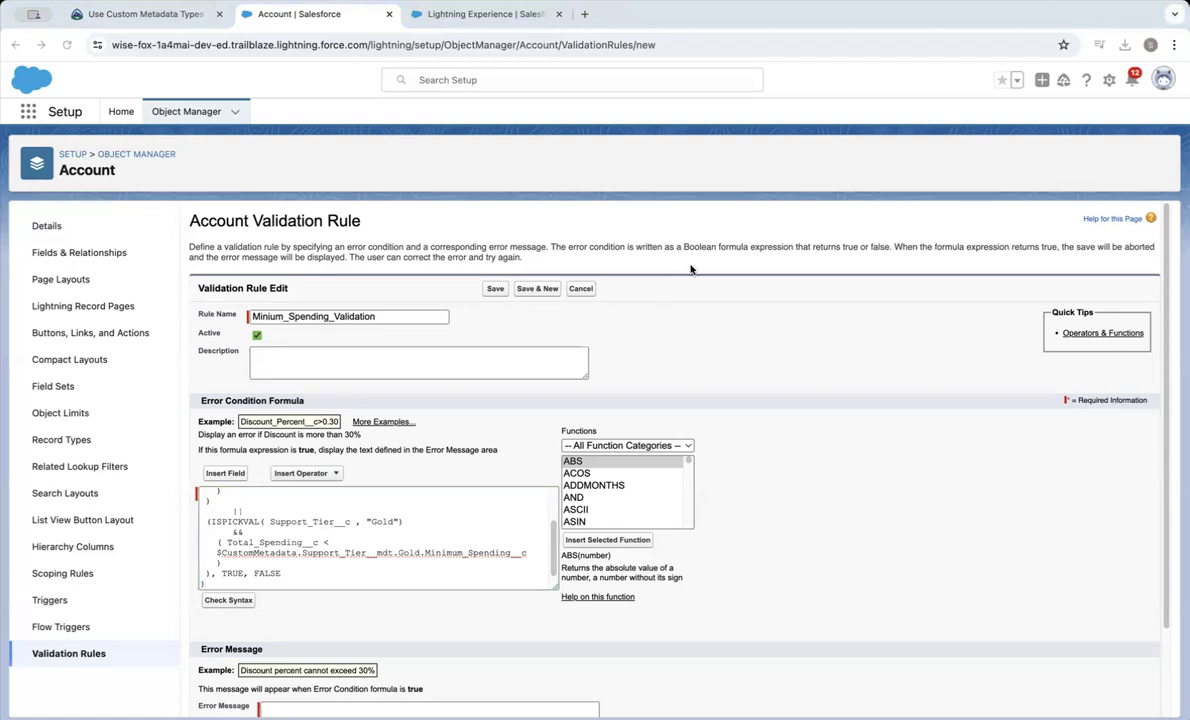
pyautogui.scroll(-1, 650, 320)
pyautogui.click(412, 665)
# Paste 'Dollar value too low for this support tier' as the error message and review the formula.
pyautogui.write('Dollar value too low for this support tier')
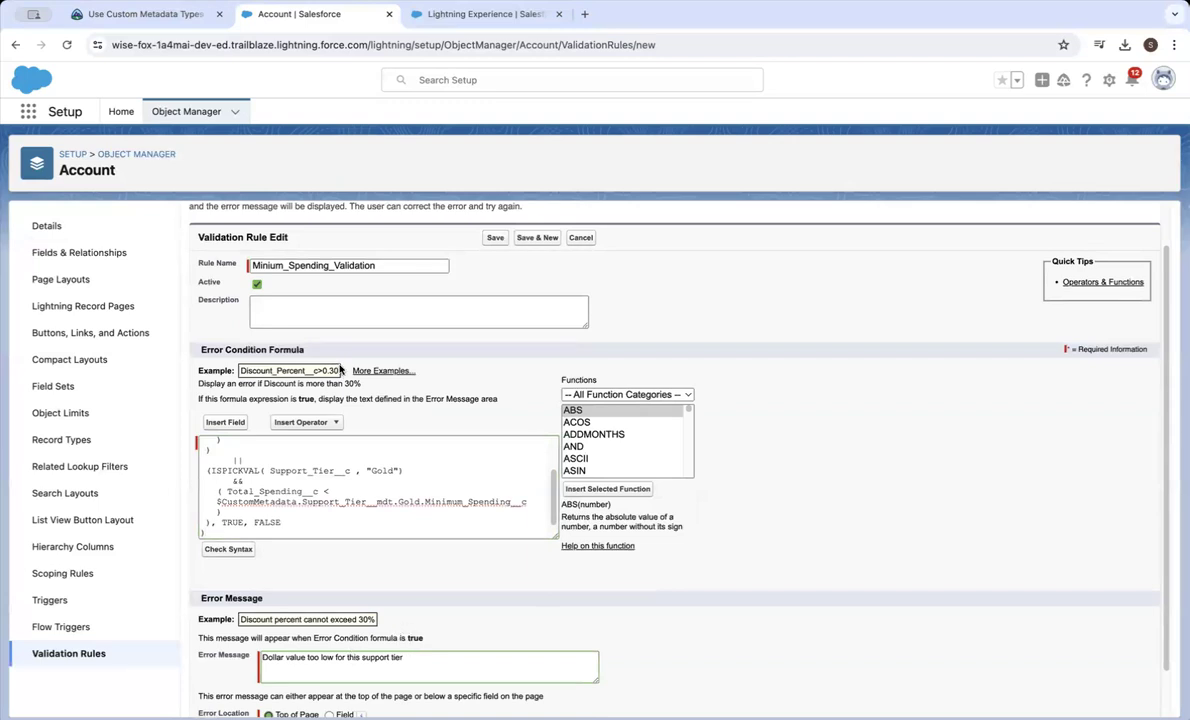
pyautogui.scroll(1, 339, 370)
pyautogui.scroll(3, 302, 505)
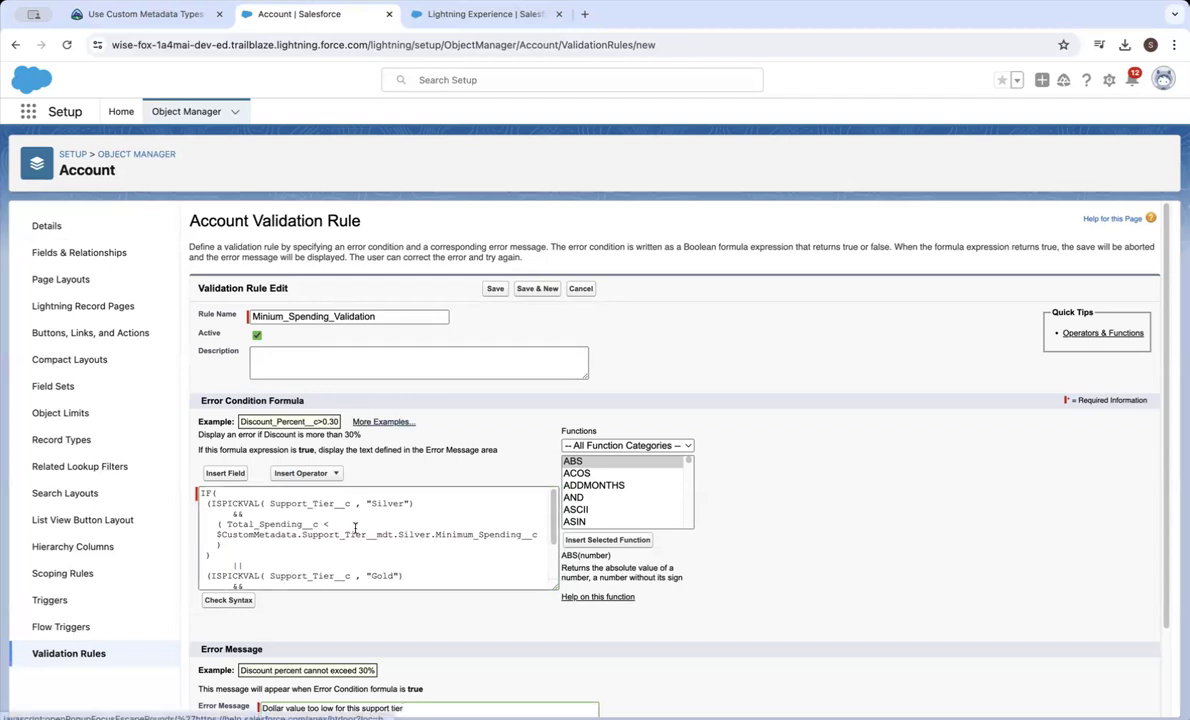
pyautogui.moveTo(294, 504); pyautogui.dragTo(330, 503)
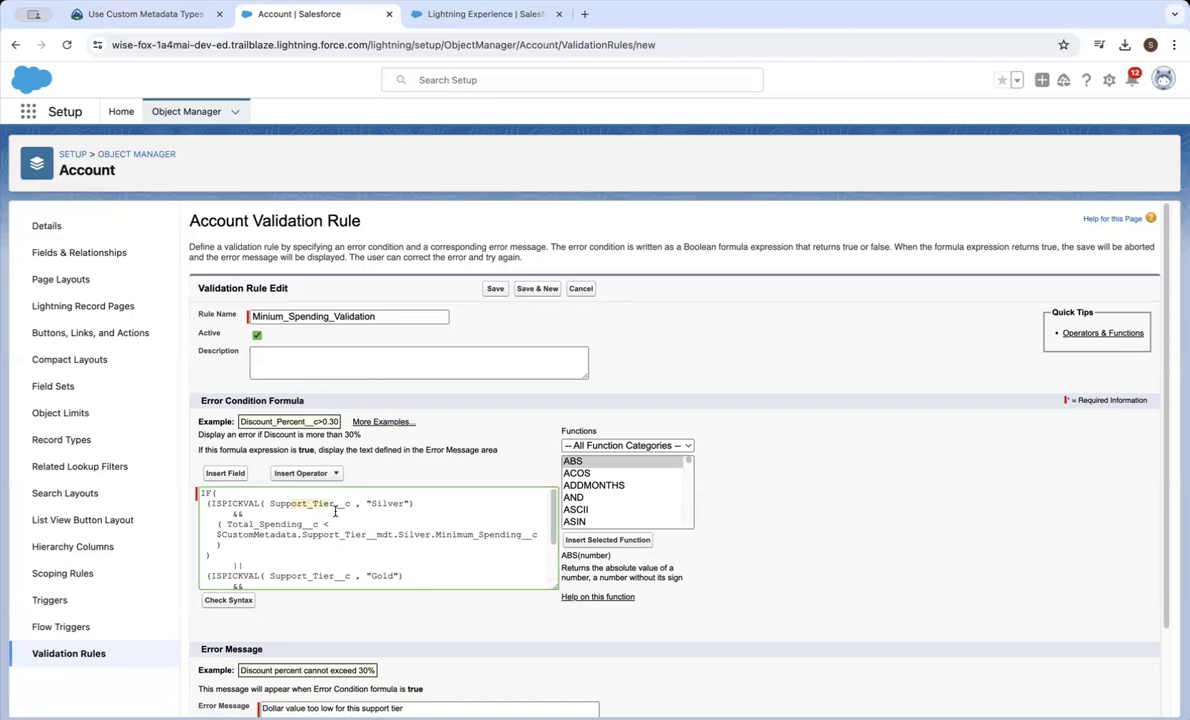
pyautogui.scroll(-1, 338, 537)
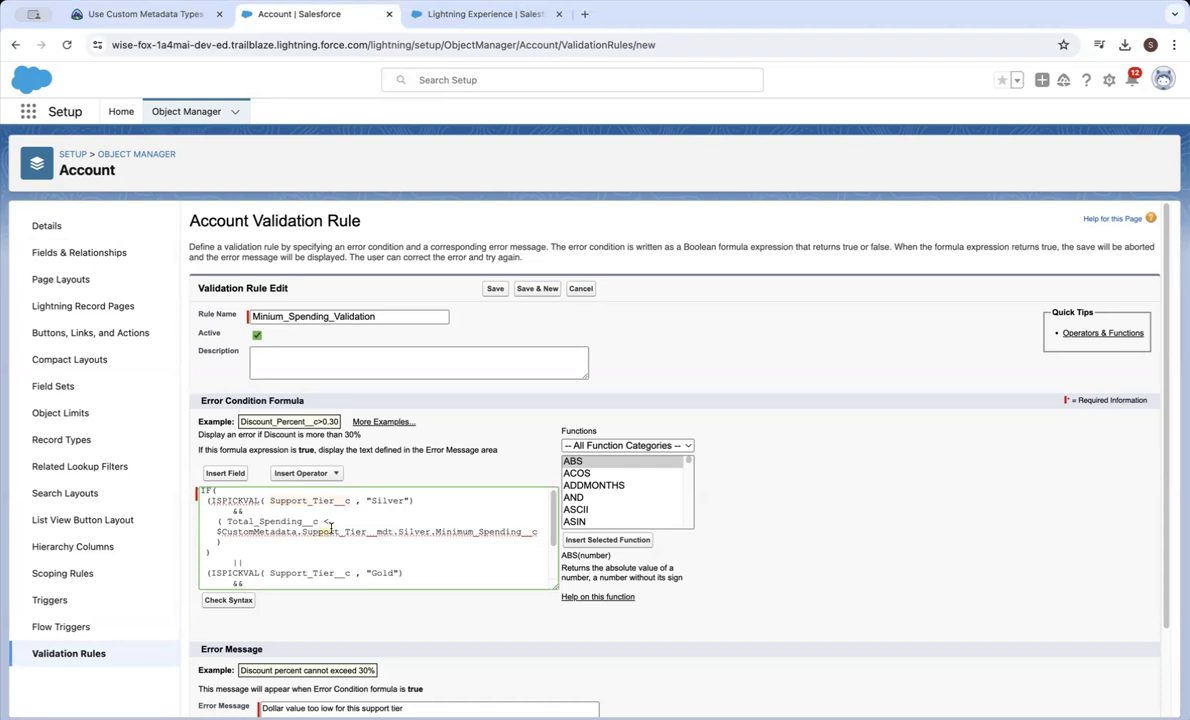
pyautogui.scroll(-2, 343, 510)
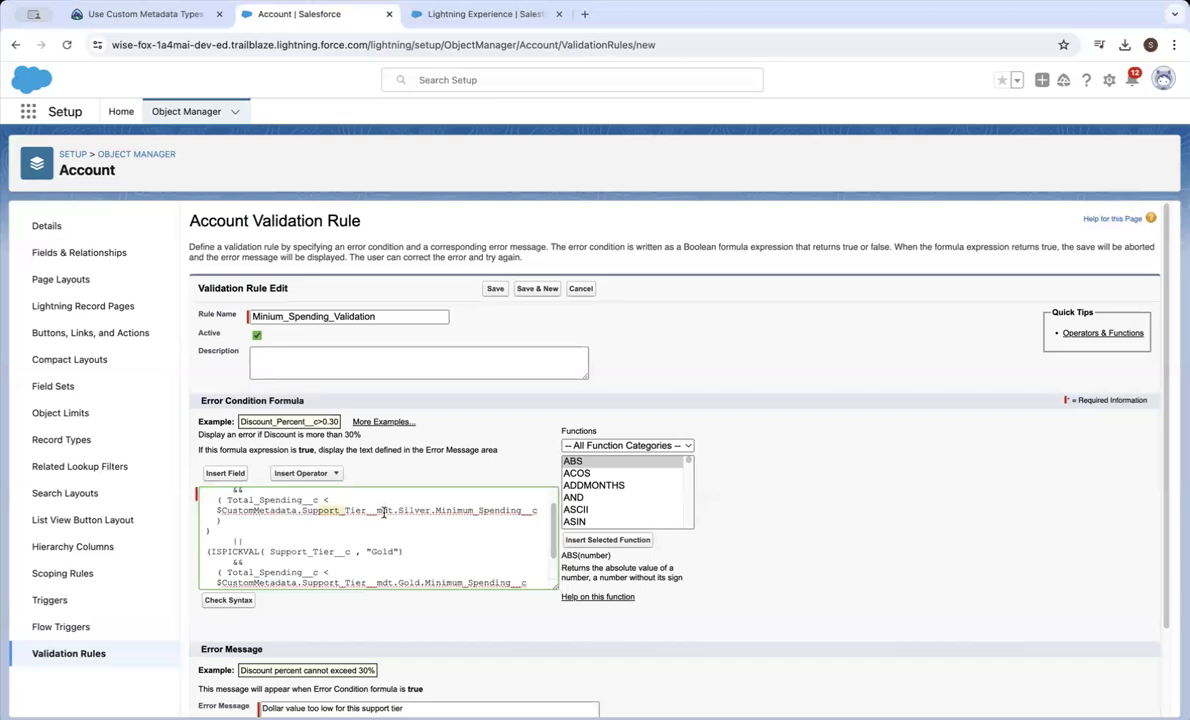
pyautogui.scroll(-2, 382, 509)
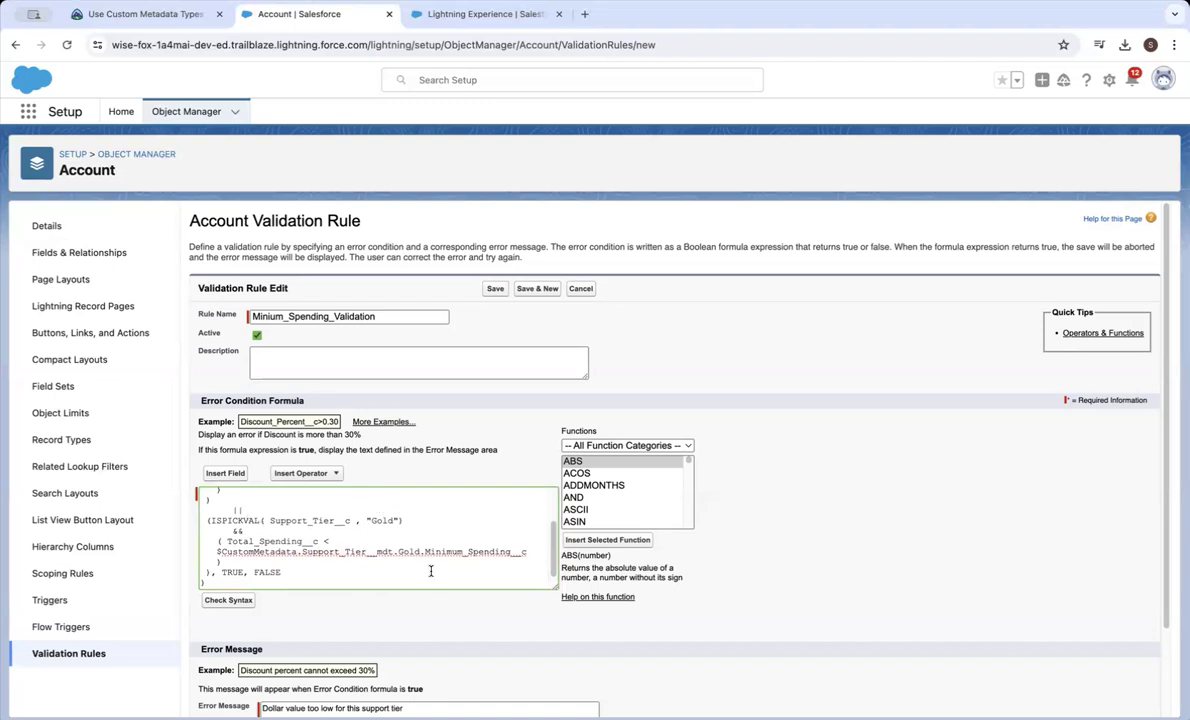
pyautogui.moveTo(385, 550); pyautogui.dragTo(565, 553)
pyautogui.scroll(-1, 545, 510)
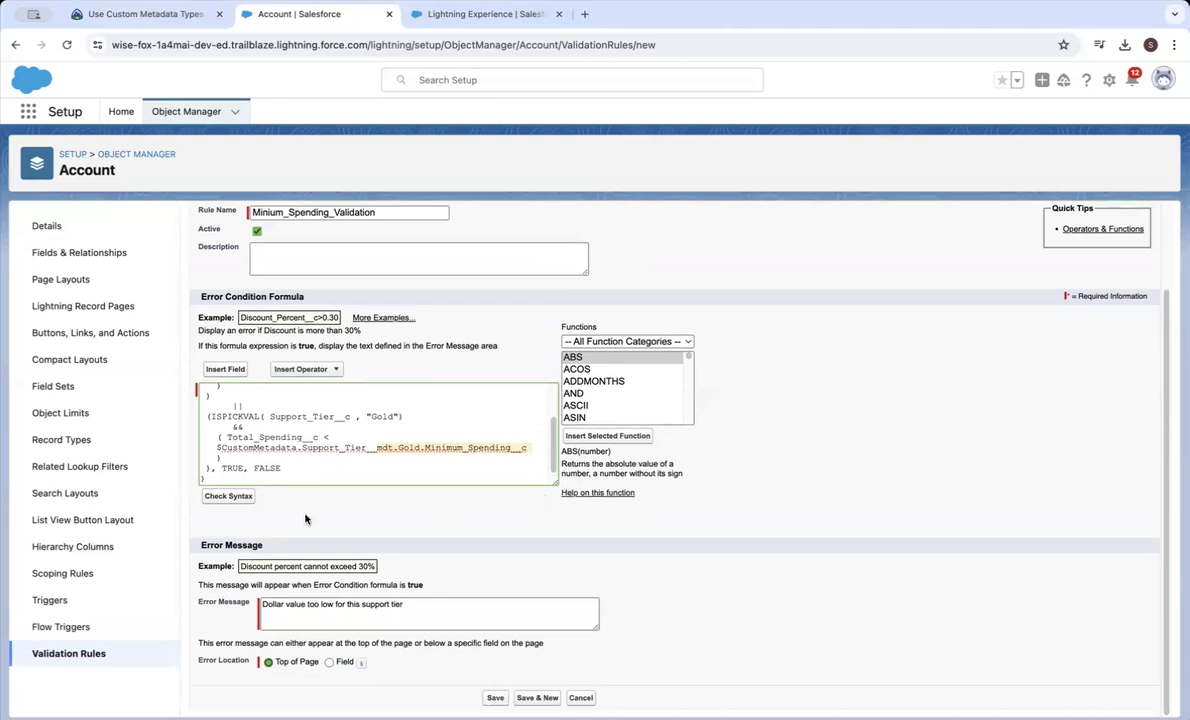
# Save Minium_Spending_Validation and go back to the Account Validation Rules list.
pyautogui.click(495, 698)
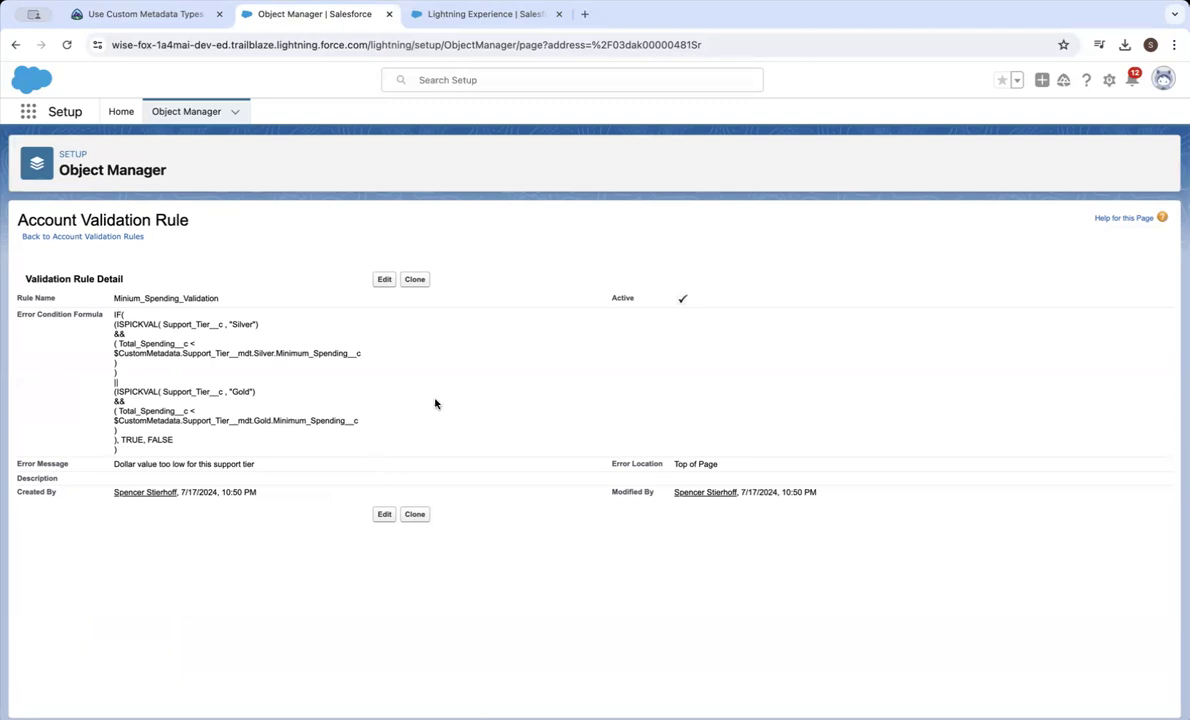
pyautogui.click(118, 237)
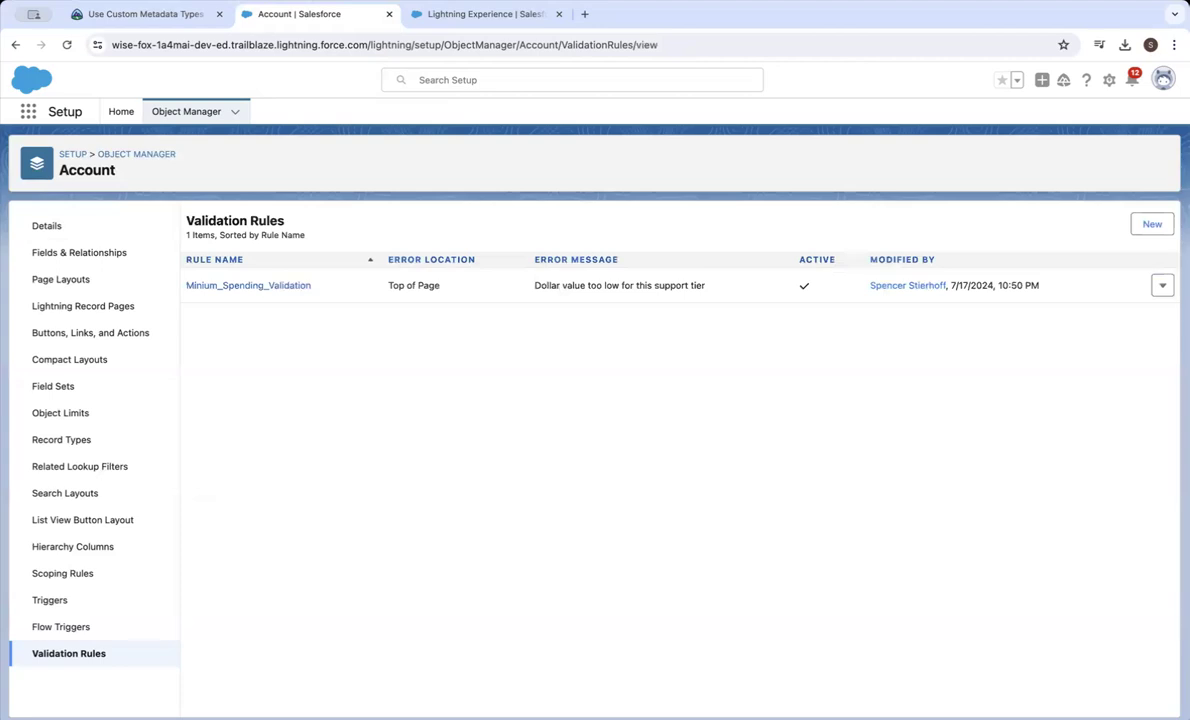
# From the Accounts list, create and save a new account named Beebs Publishing.
pyautogui.click(28, 111)
pyautogui.write('account')
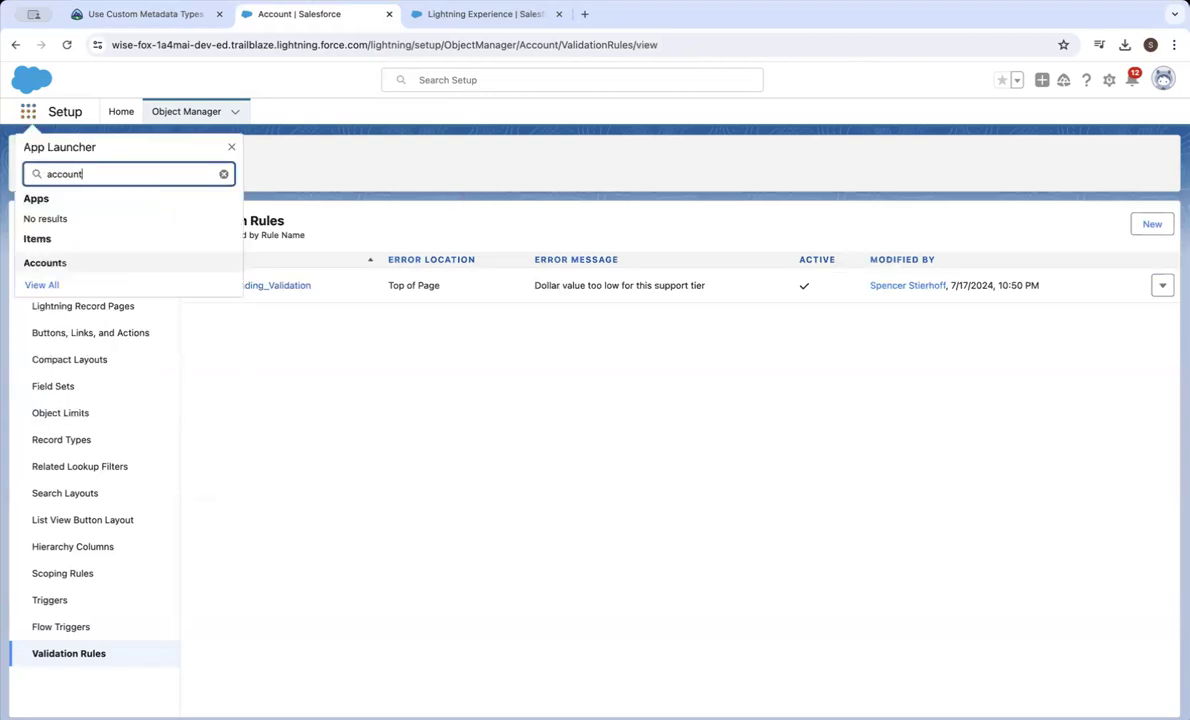
pyautogui.click(50, 266)
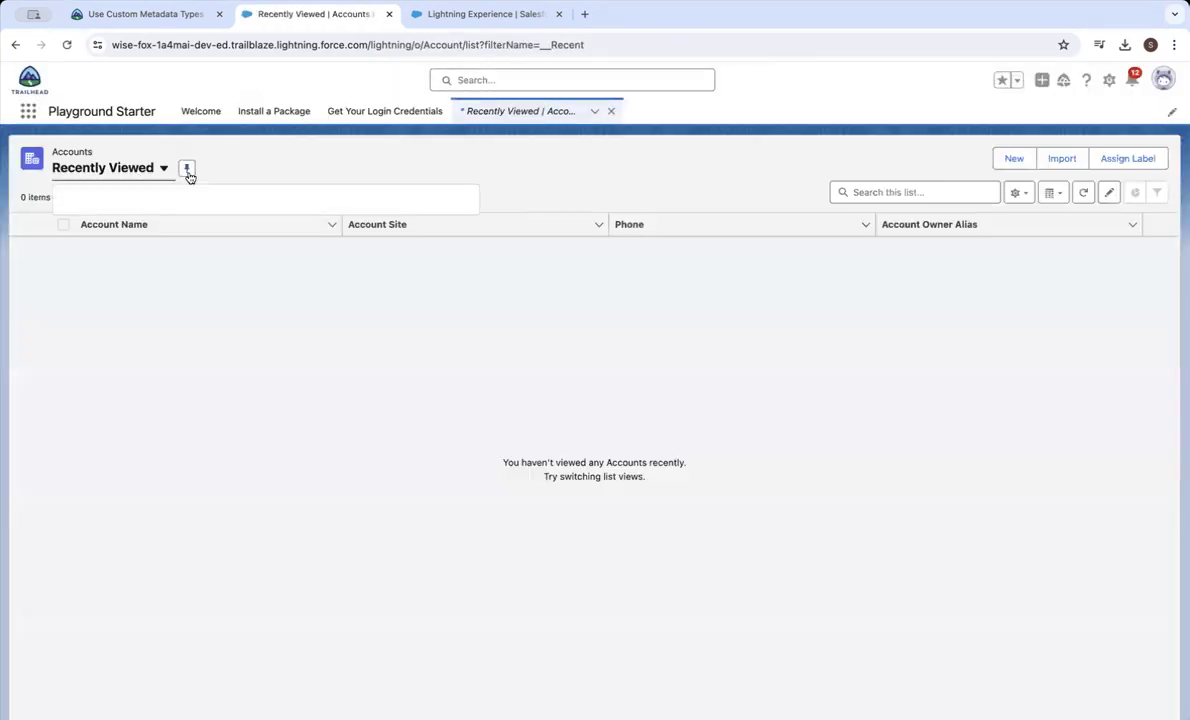
pyautogui.click(136, 170)
pyautogui.click(1012, 158)
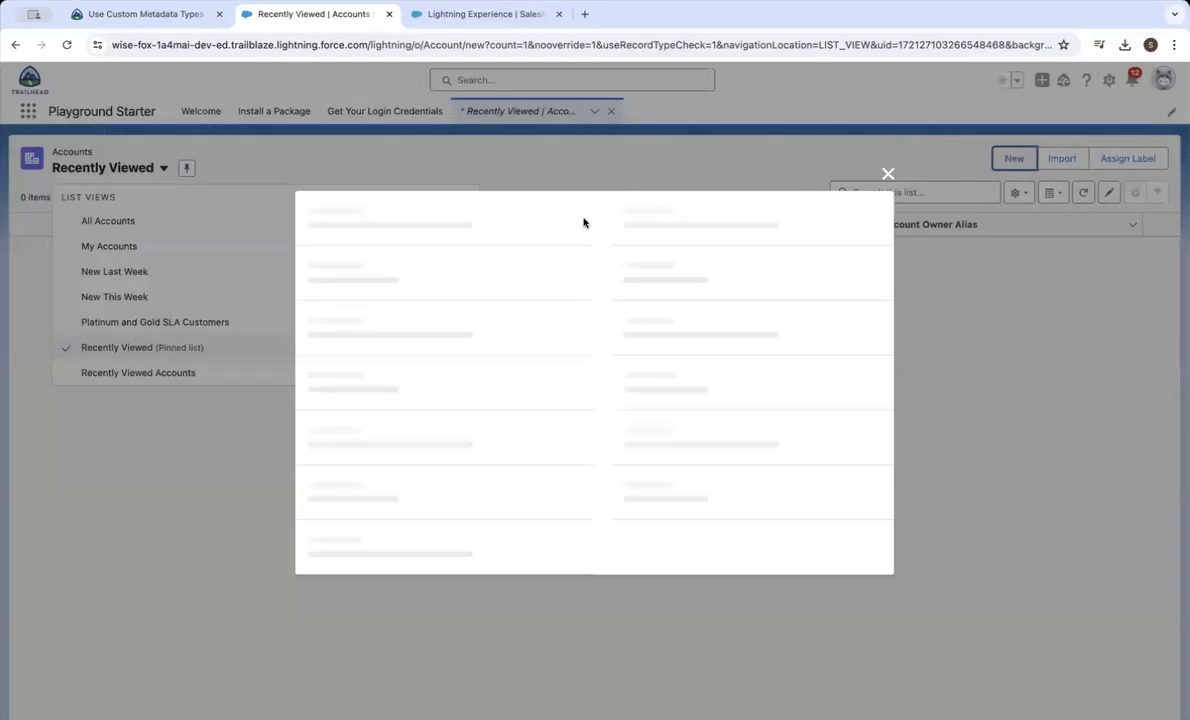
pyautogui.click(456, 274)
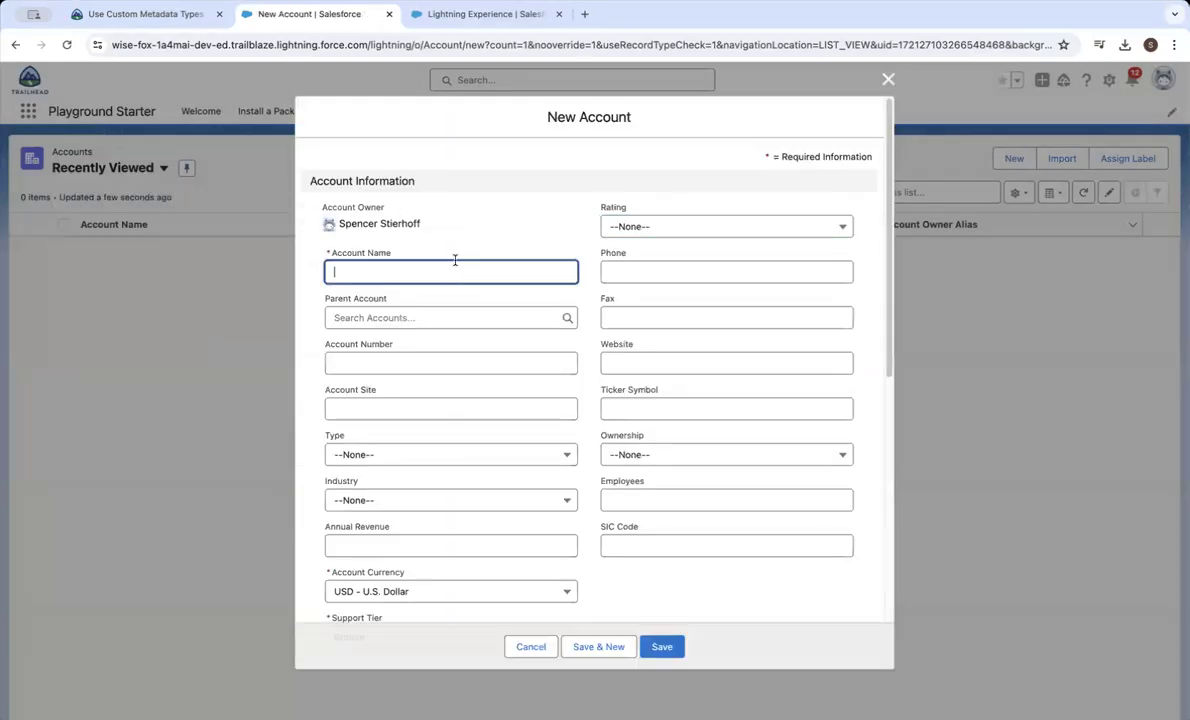
pyautogui.write('Beebs Publishing')
pyautogui.press('Tab')
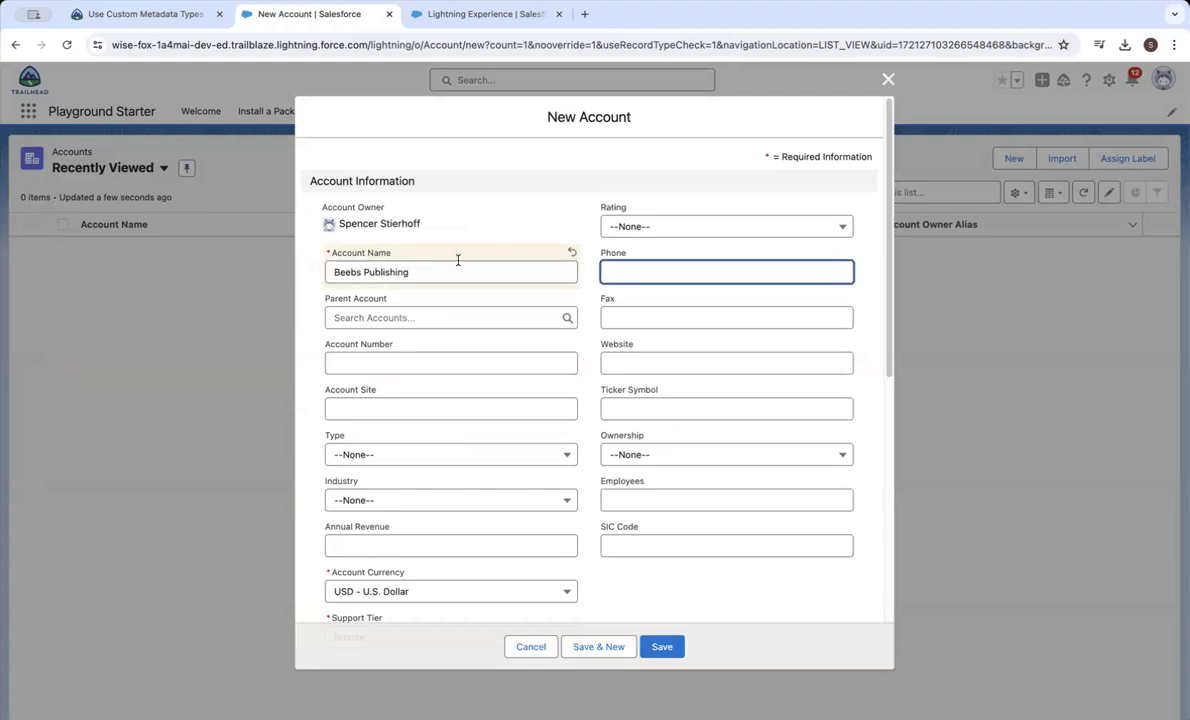
pyautogui.click(670, 645)
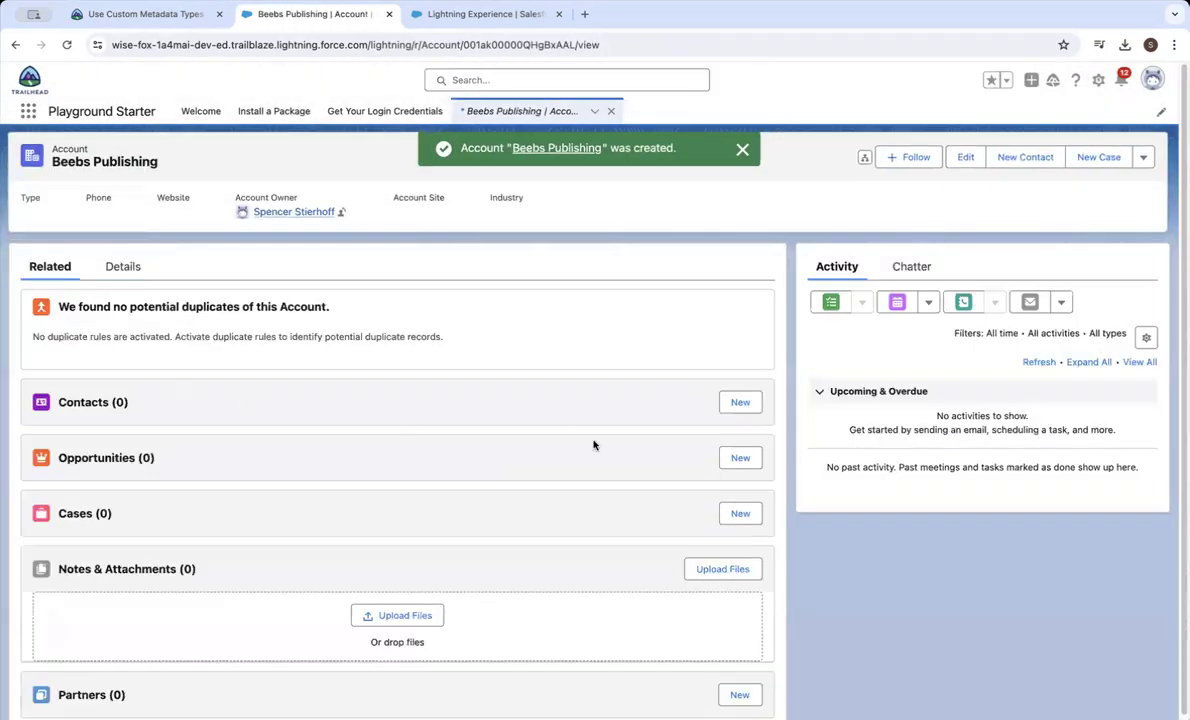
# Add opportunity Beebs Publishing 1 with stage Closed Won and close date 7/17/2024.
pyautogui.click(740, 457)
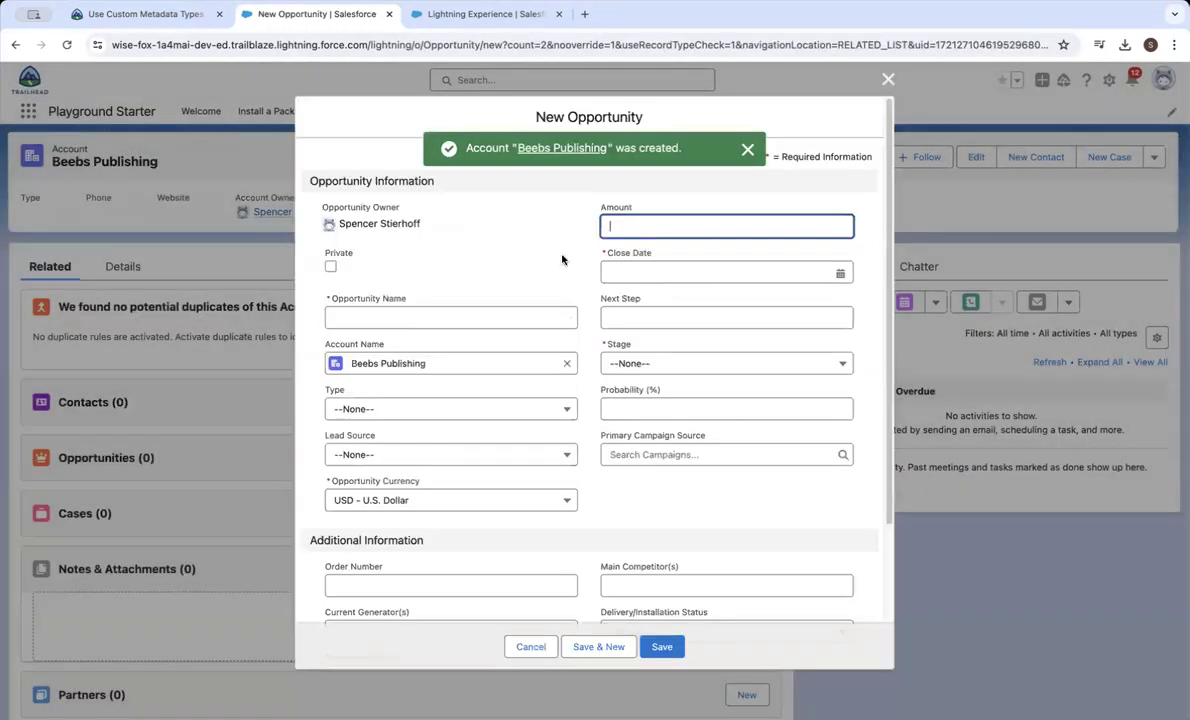
pyautogui.click(502, 315)
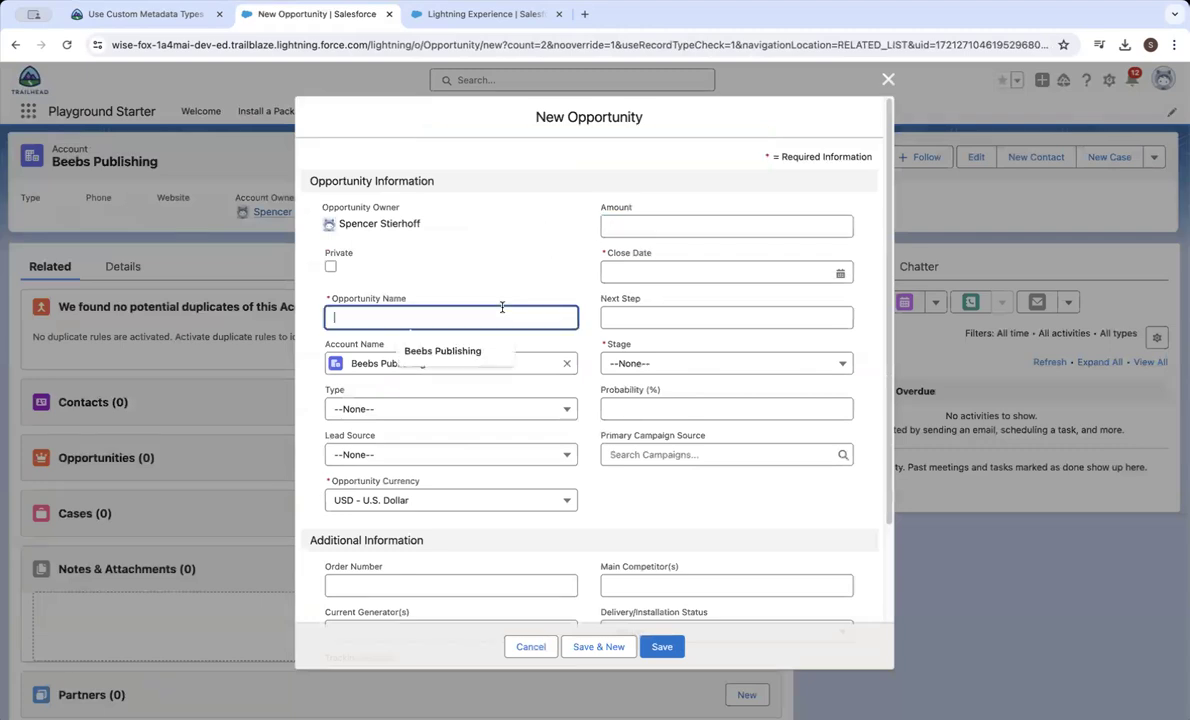
pyautogui.write('Beebs P')
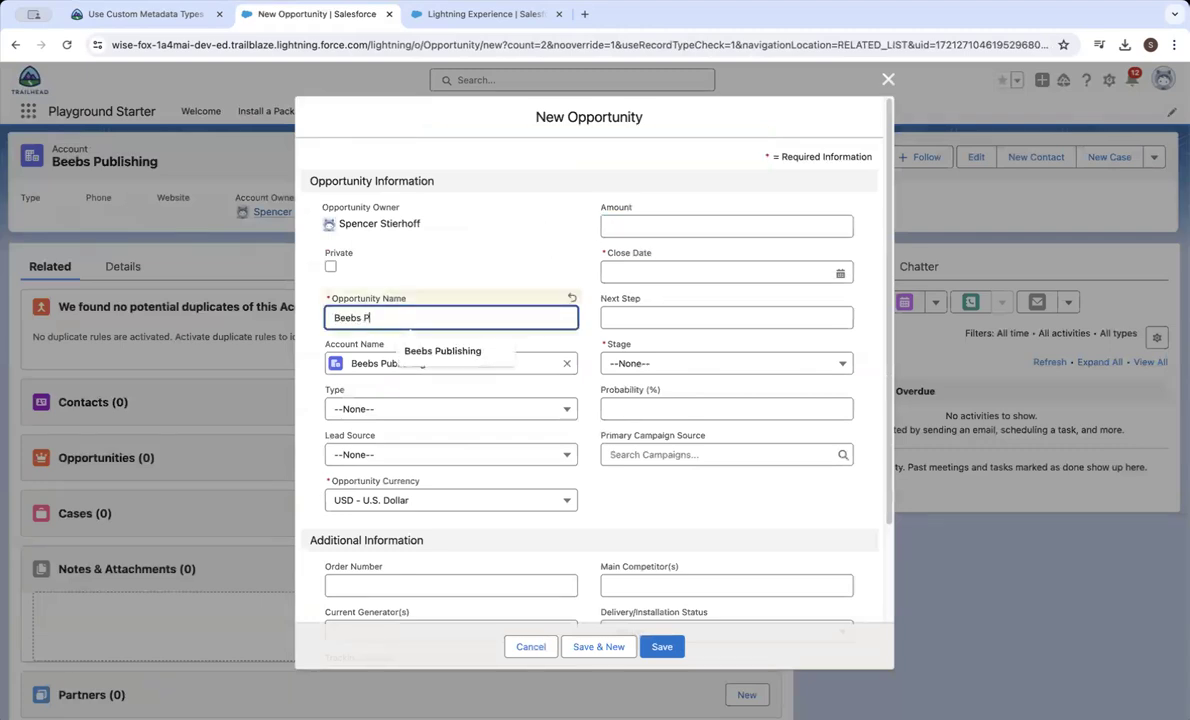
pyautogui.write('ublishing 1')
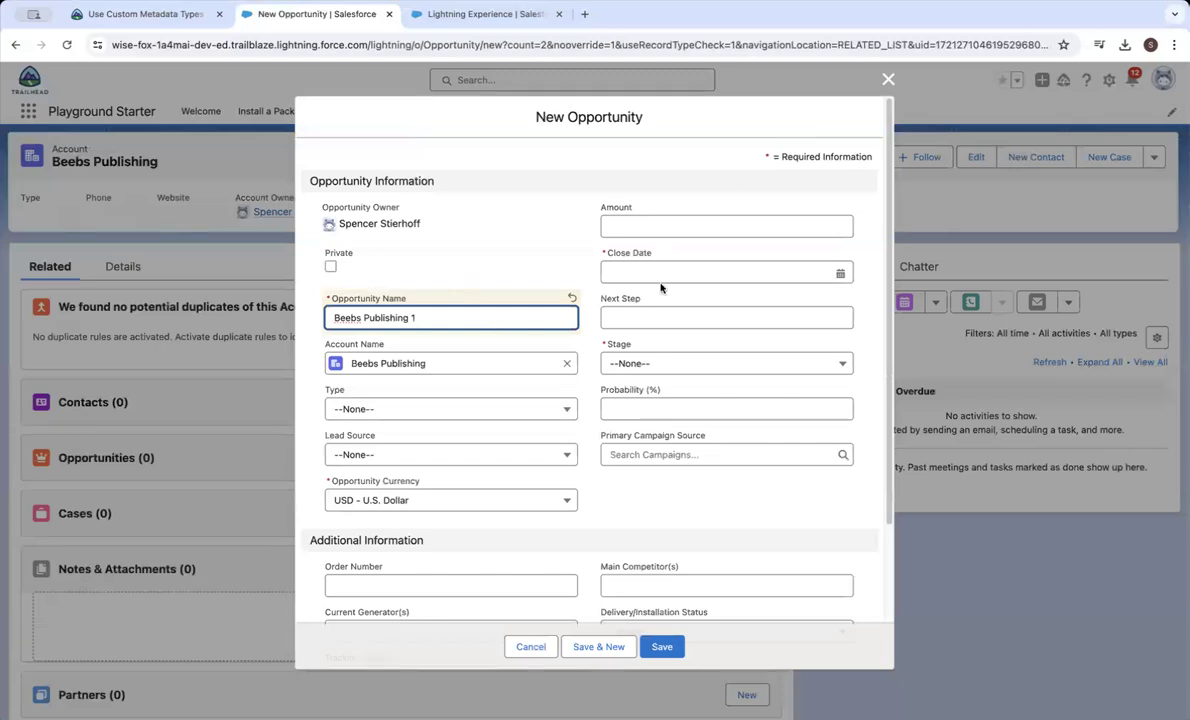
pyautogui.click(636, 366)
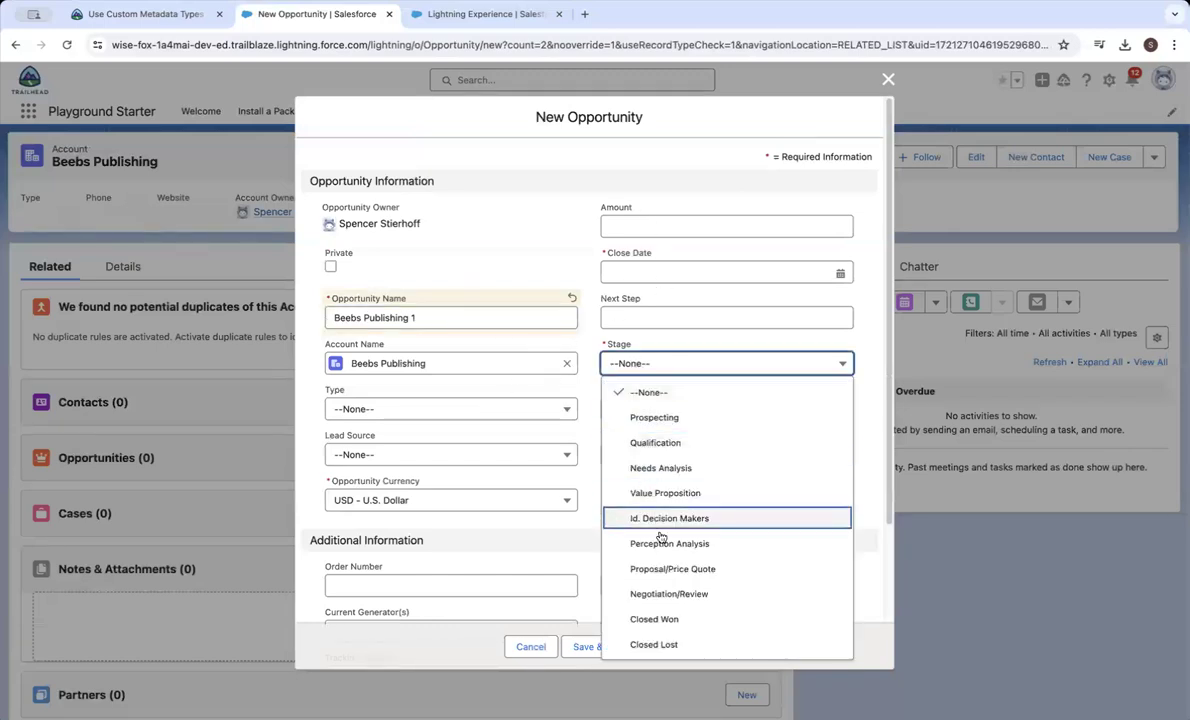
pyautogui.click(657, 619)
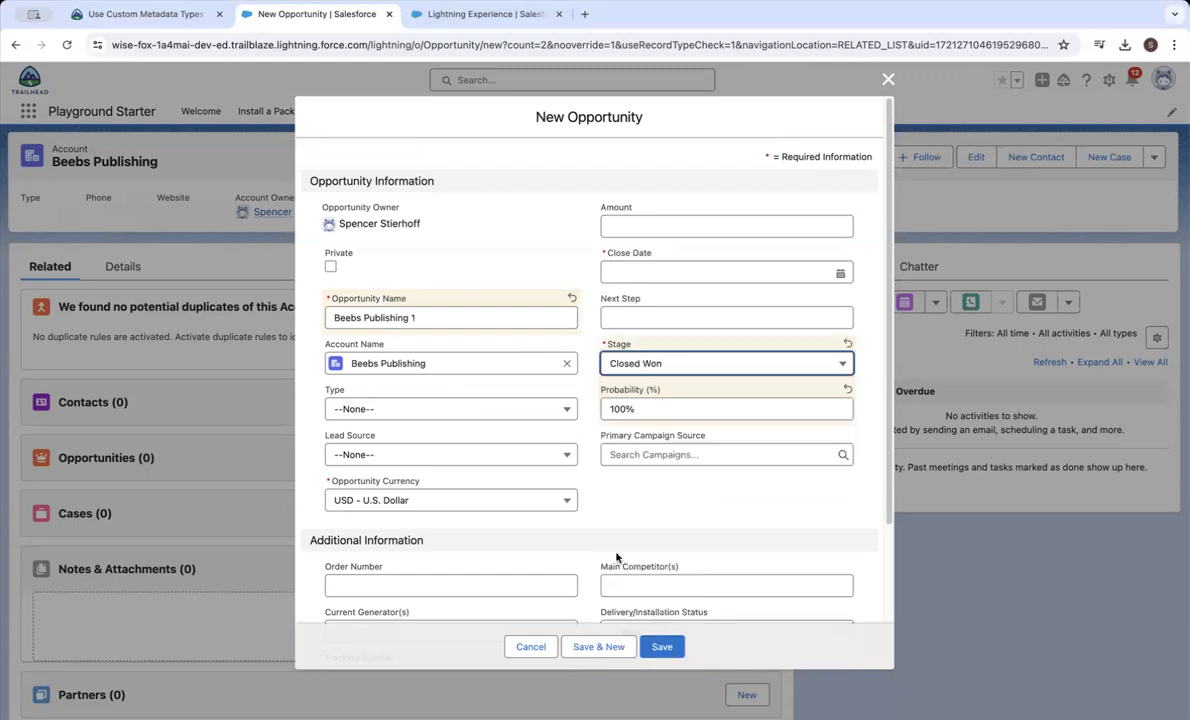
pyautogui.click(693, 273)
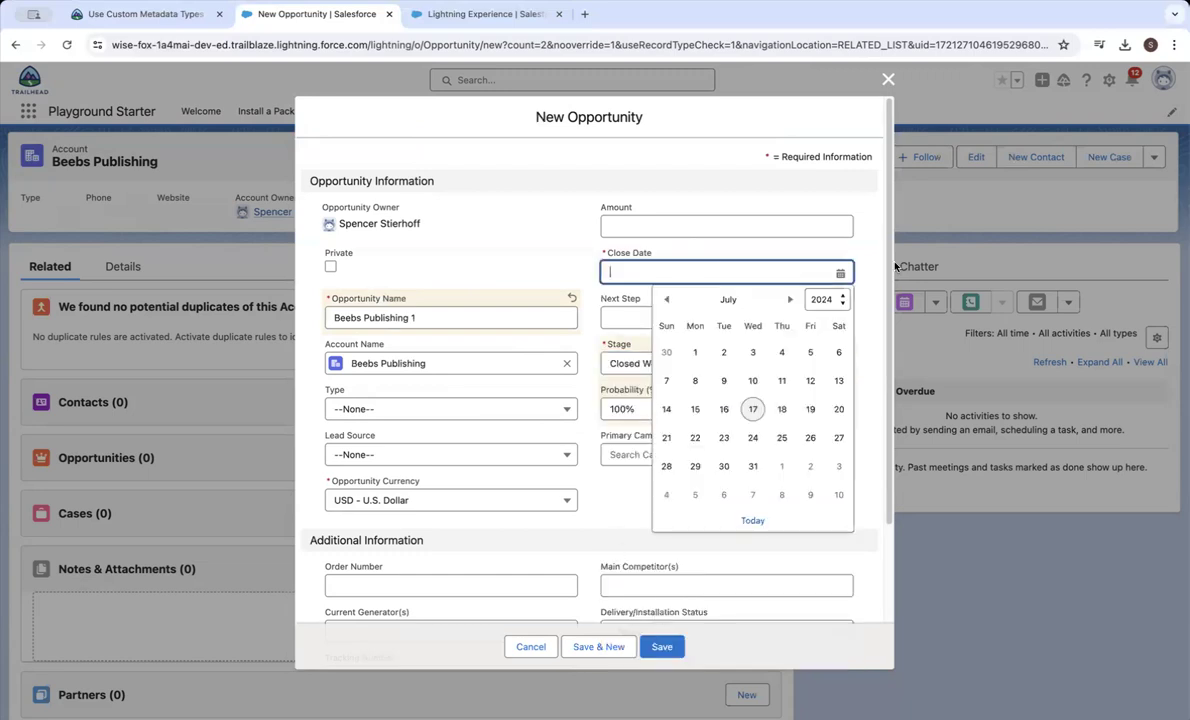
pyautogui.click(750, 408)
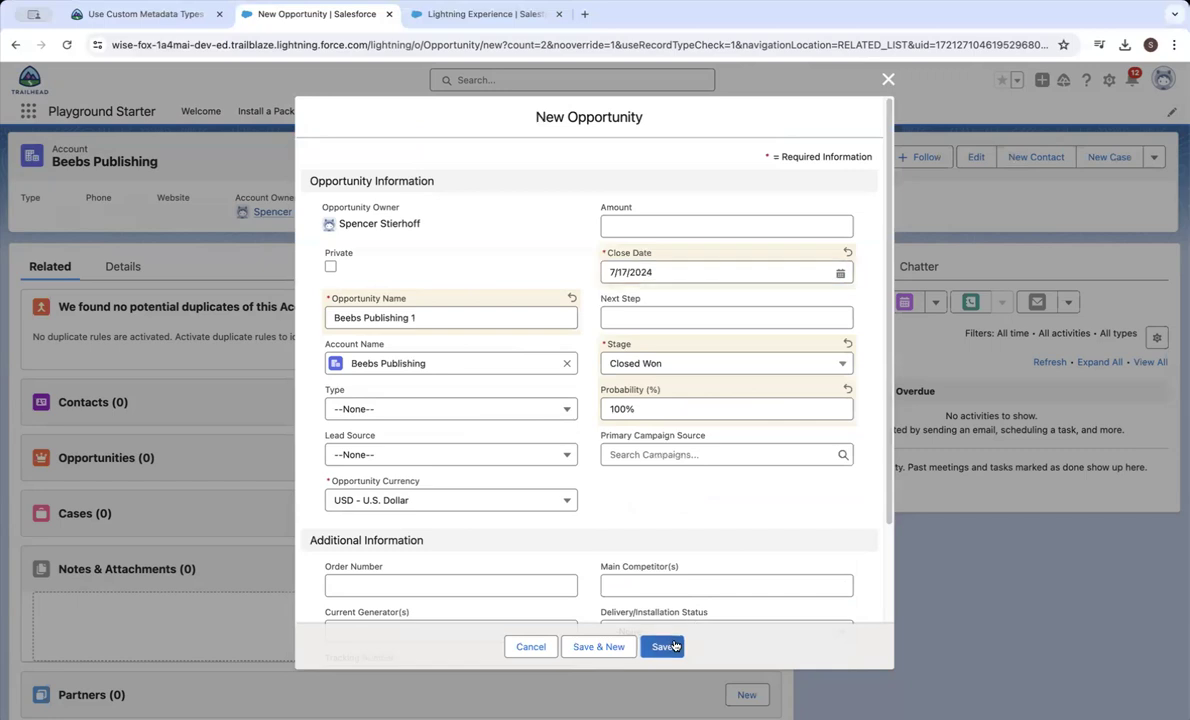
pyautogui.click(664, 646)
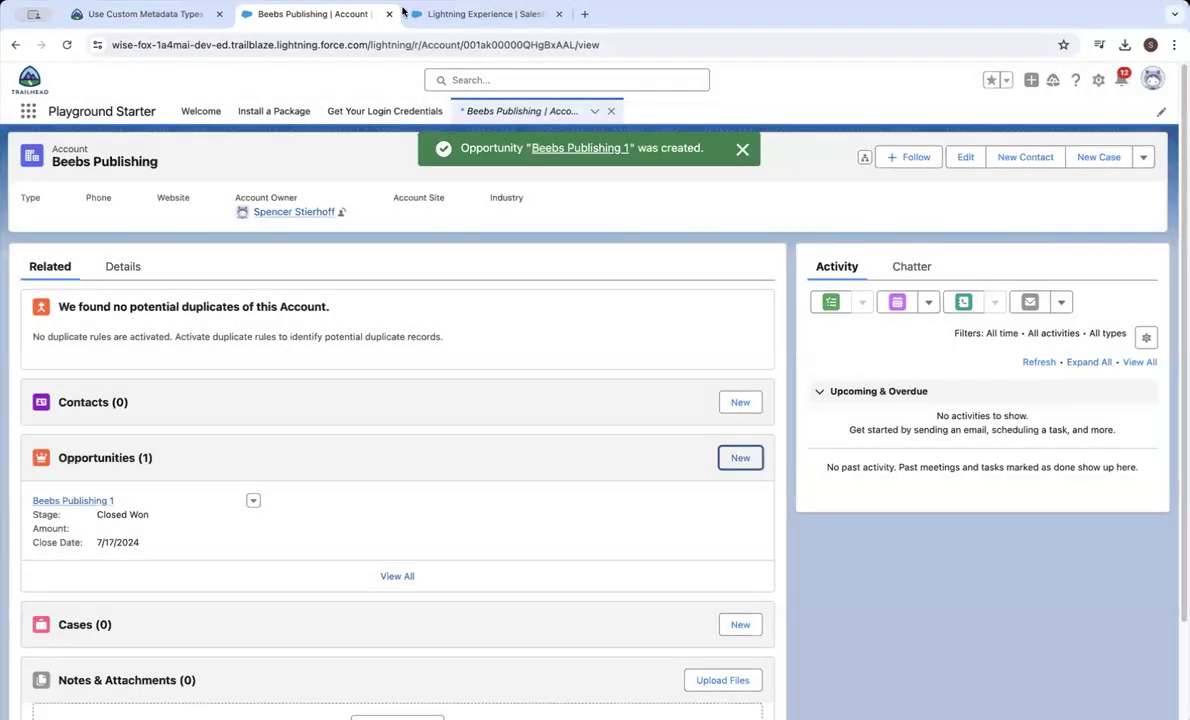
# Change Beebs Publishing's Support Tier to Gold and save, triggering the dollar-value-too-low error.
pyautogui.click(121, 268)
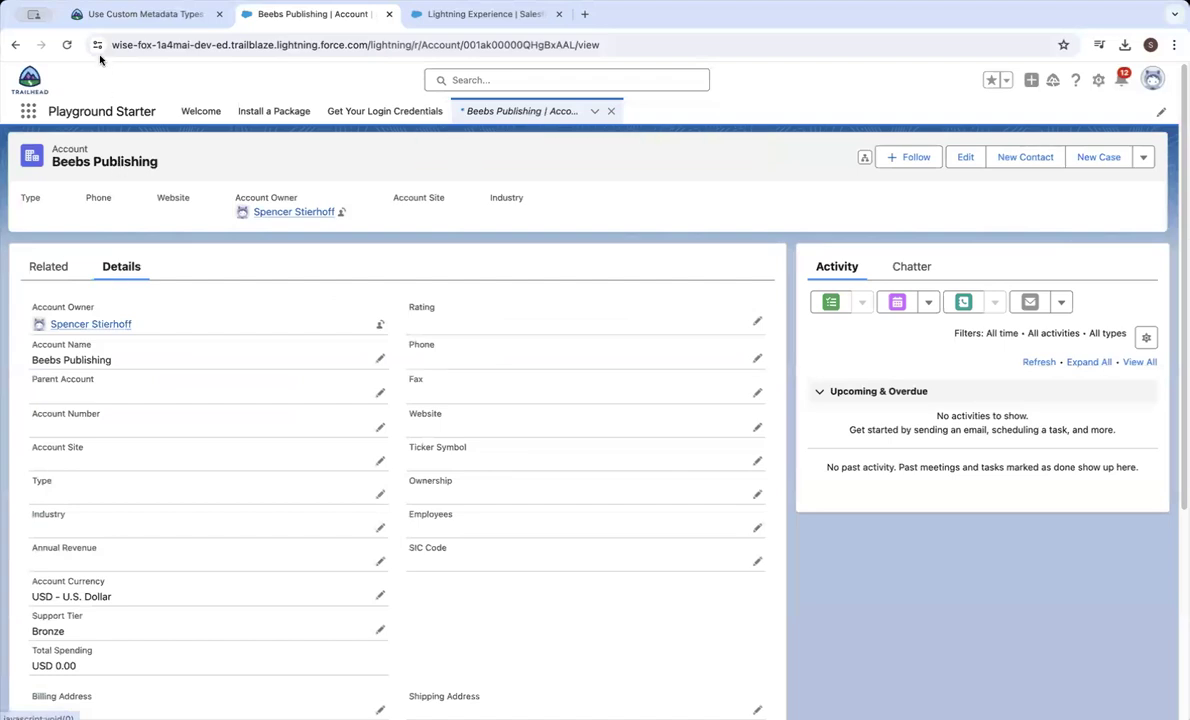
pyautogui.scroll(-1, 316, 497)
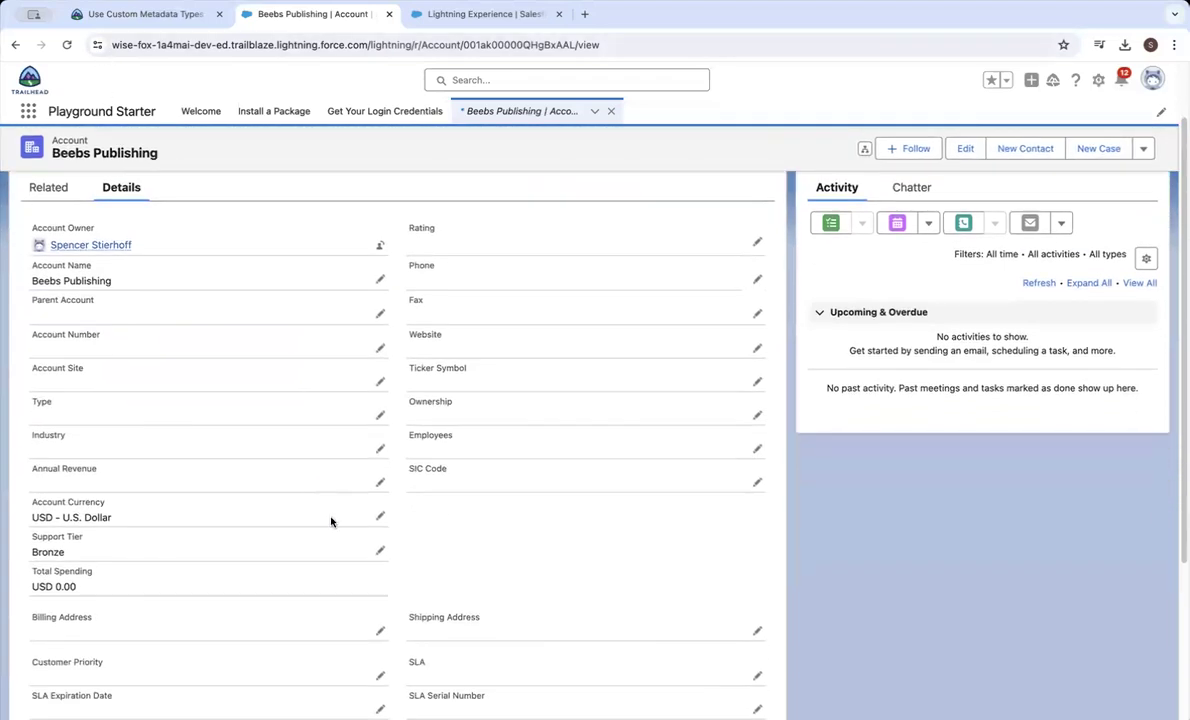
pyautogui.click(381, 555)
pyautogui.click(332, 572)
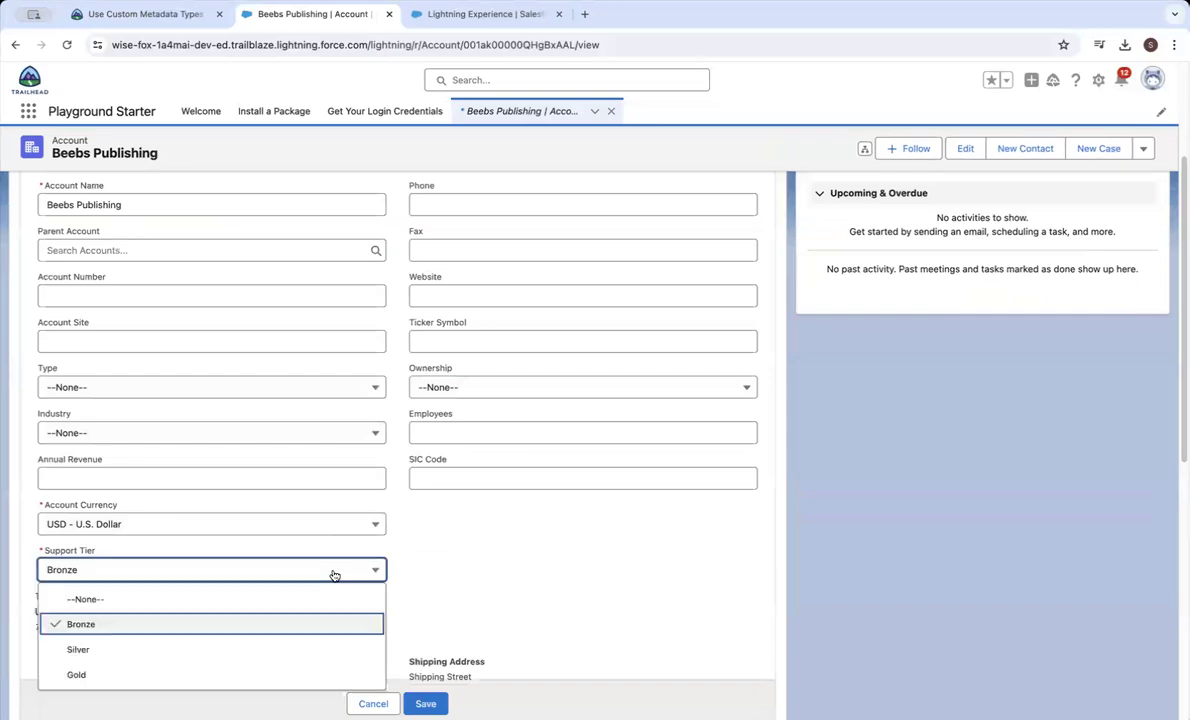
pyautogui.click(157, 678)
pyautogui.click(425, 703)
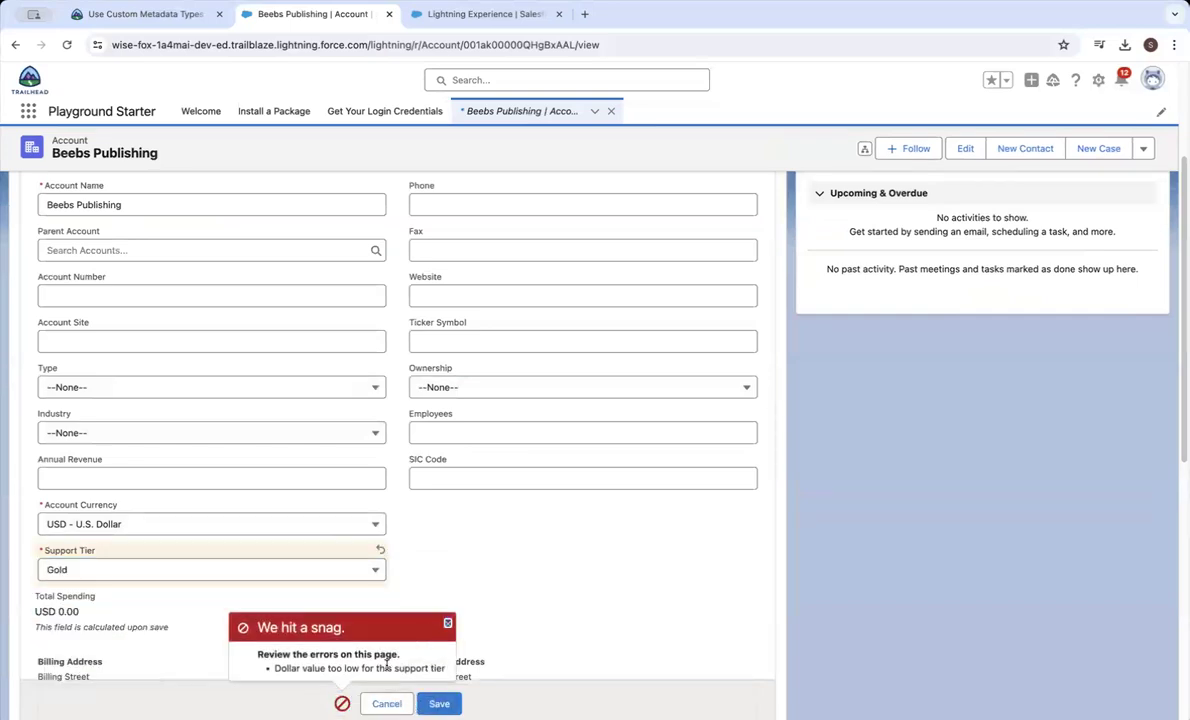
pyautogui.press('super+a')
pyautogui.click(514, 550)
pyautogui.click(140, 14)
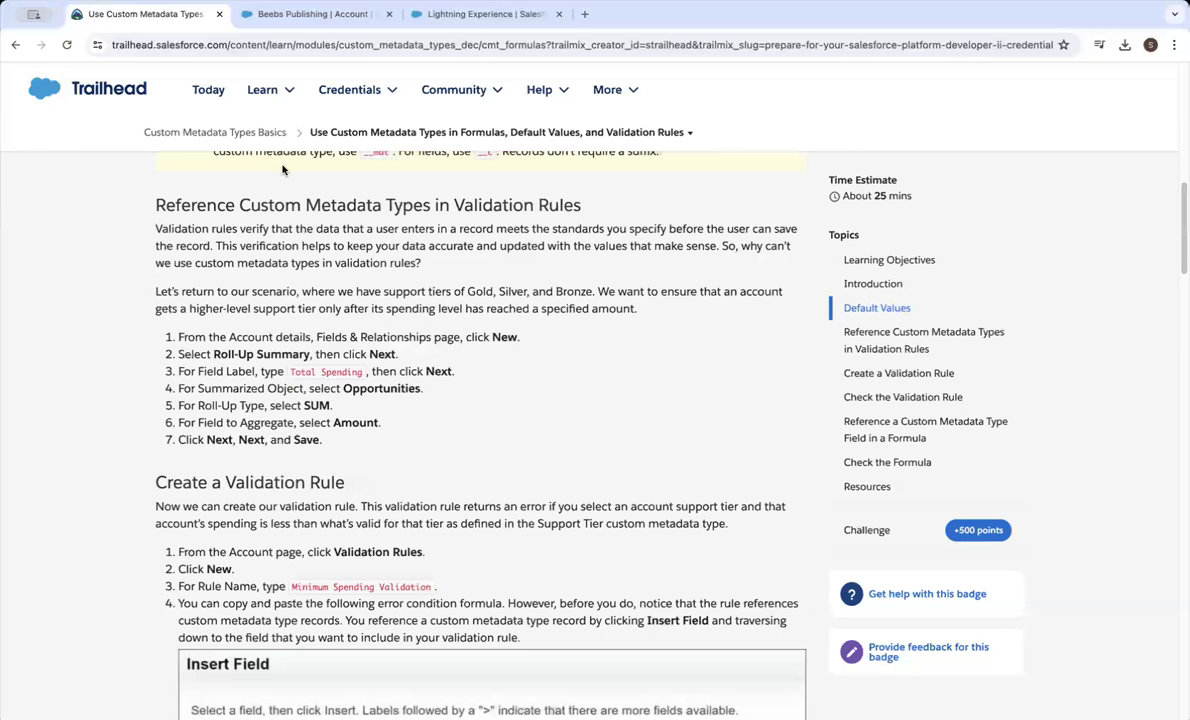
pyautogui.scroll(-15, 282, 170)
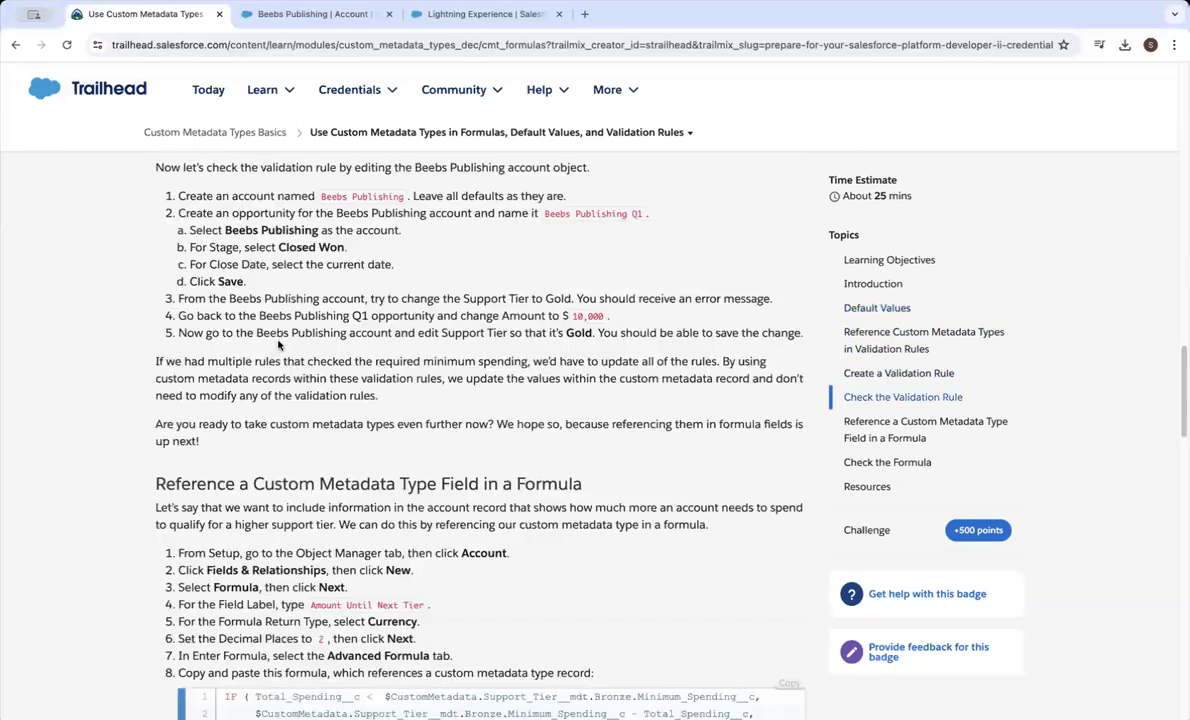
pyautogui.scroll(-4, 279, 345)
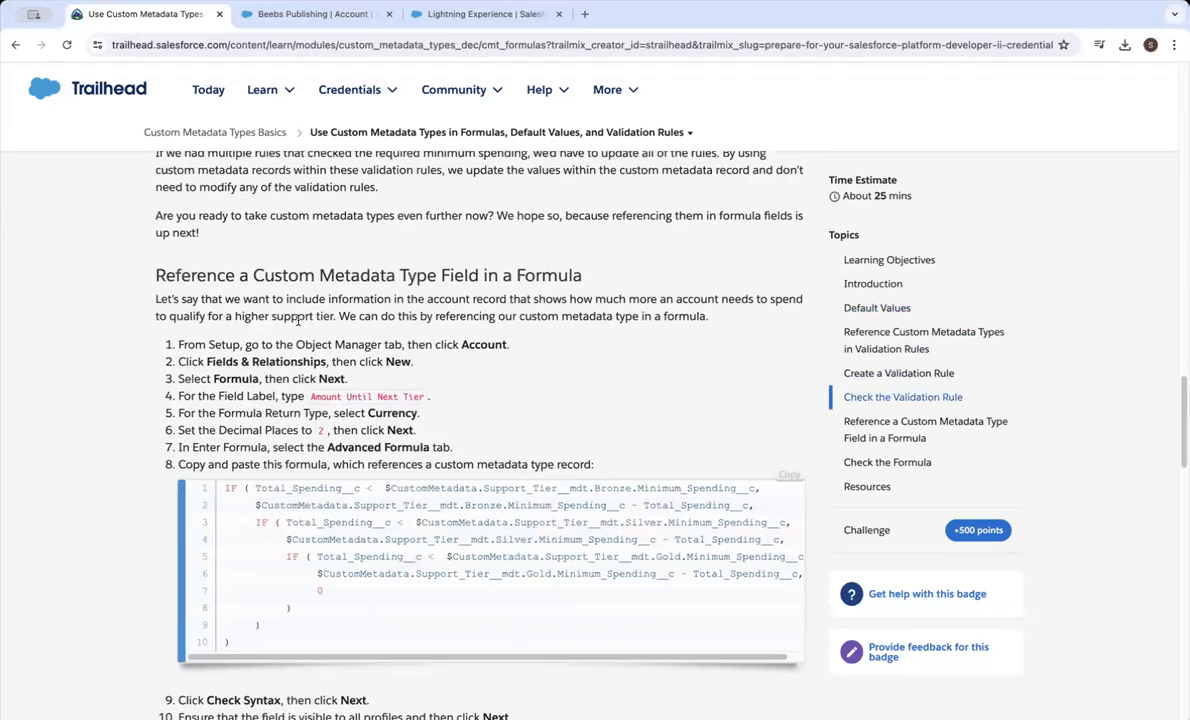
pyautogui.click(318, 14)
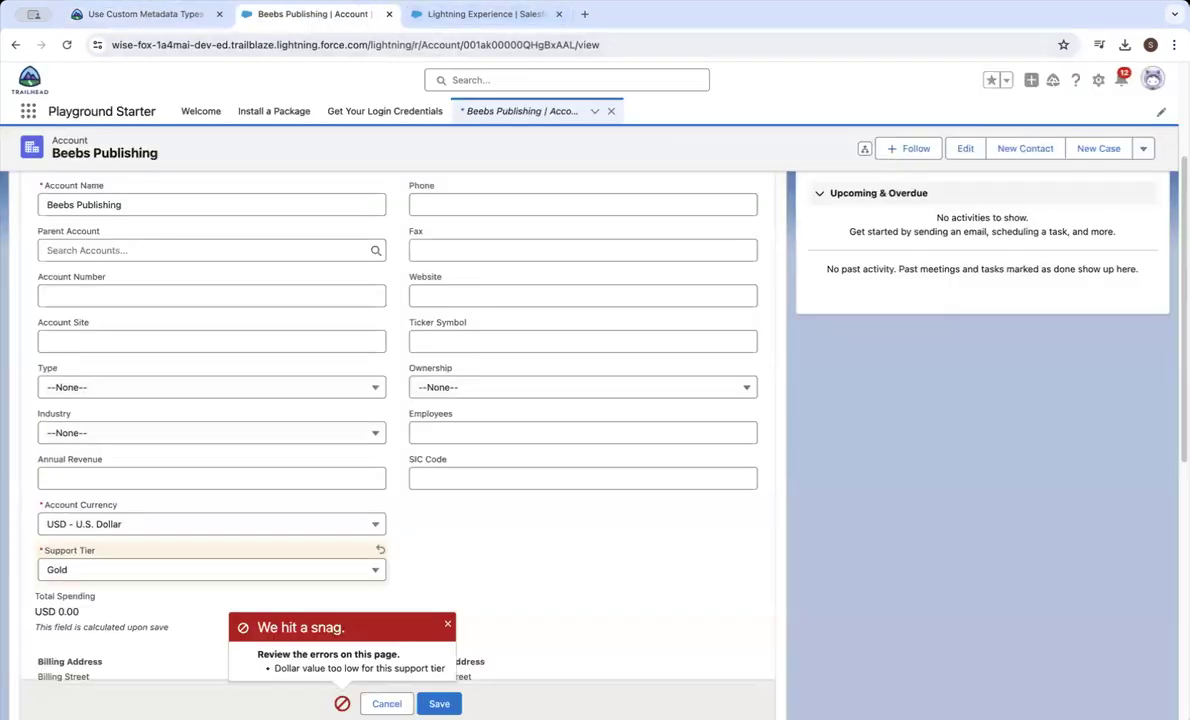
pyautogui.click(485, 14)
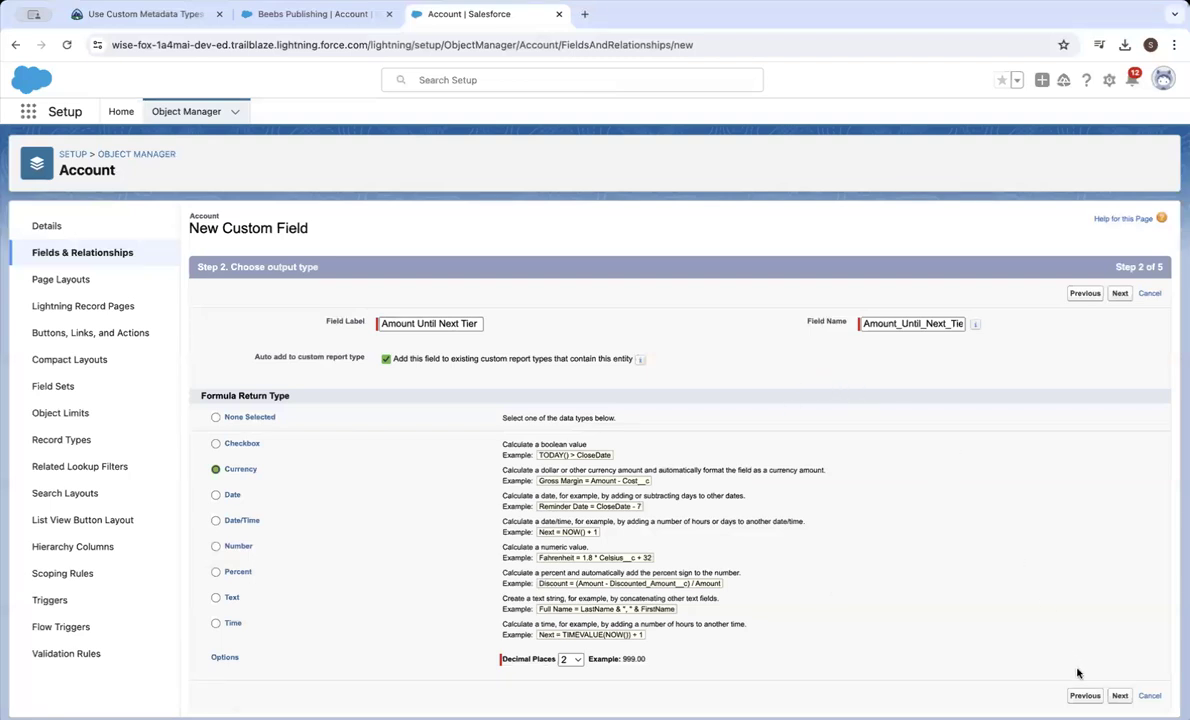
# Paste the nested Bronze/Silver/Gold IF formula for Amount Until Next Tier and pass Check Syntax.
pyautogui.click(1122, 698)
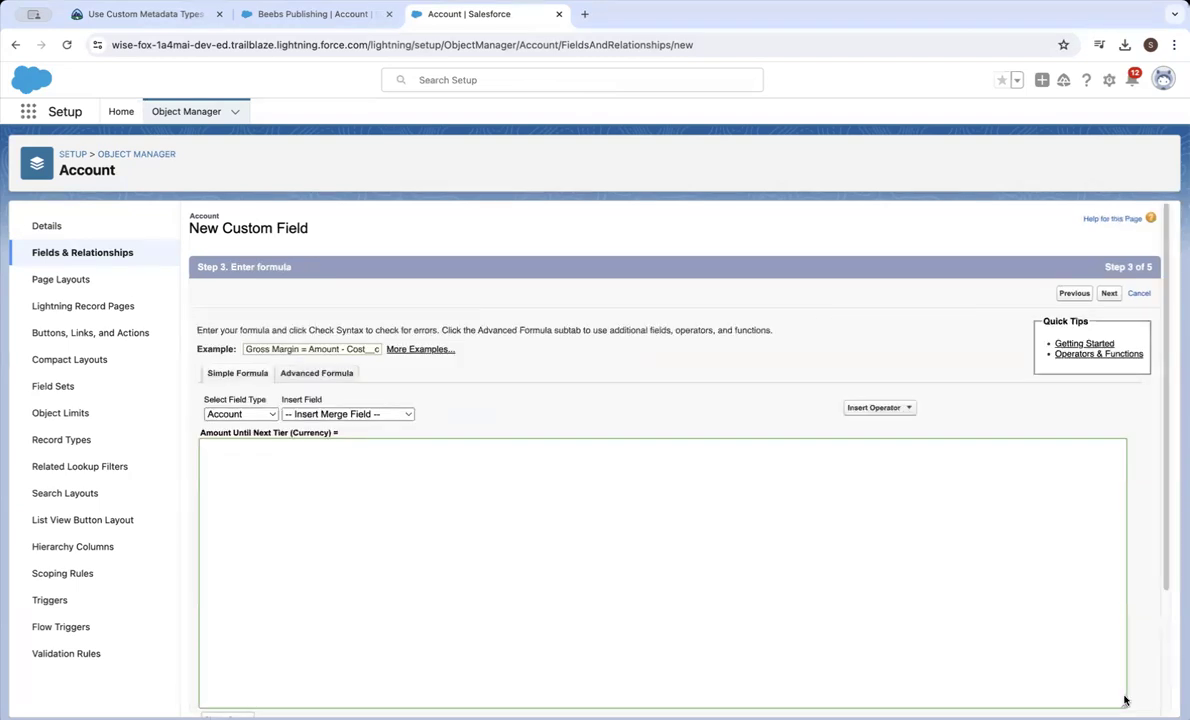
pyautogui.scroll(-1, 454, 401)
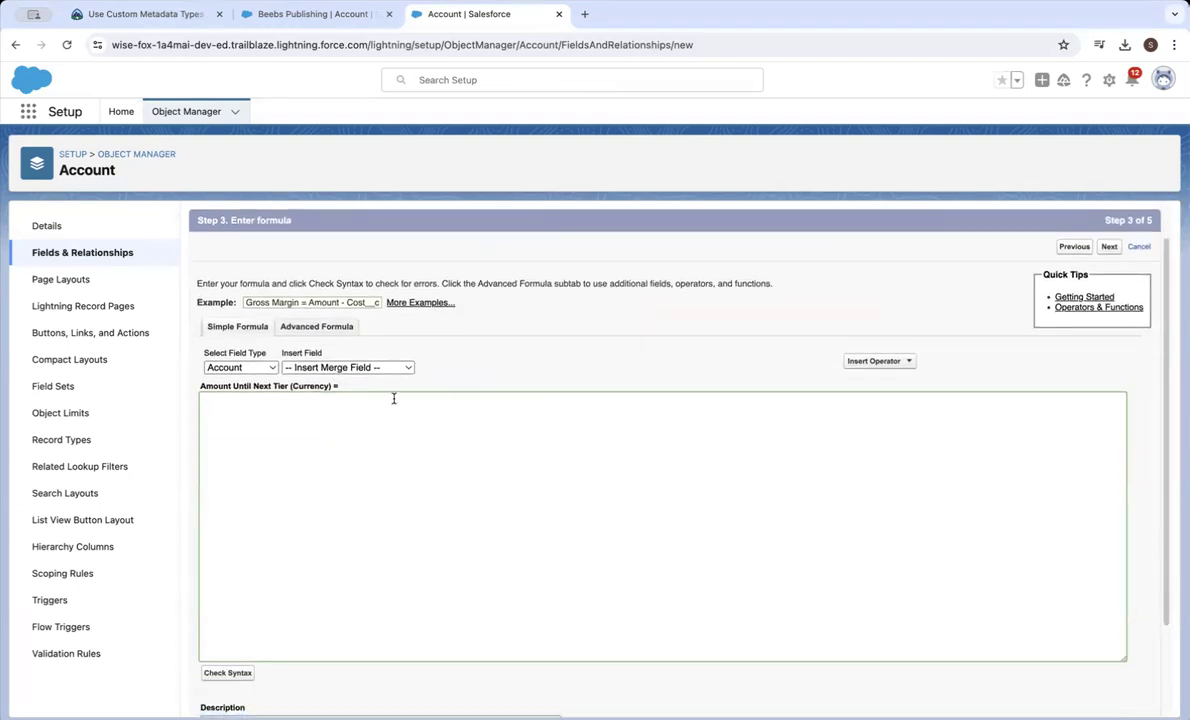
pyautogui.click(315, 343)
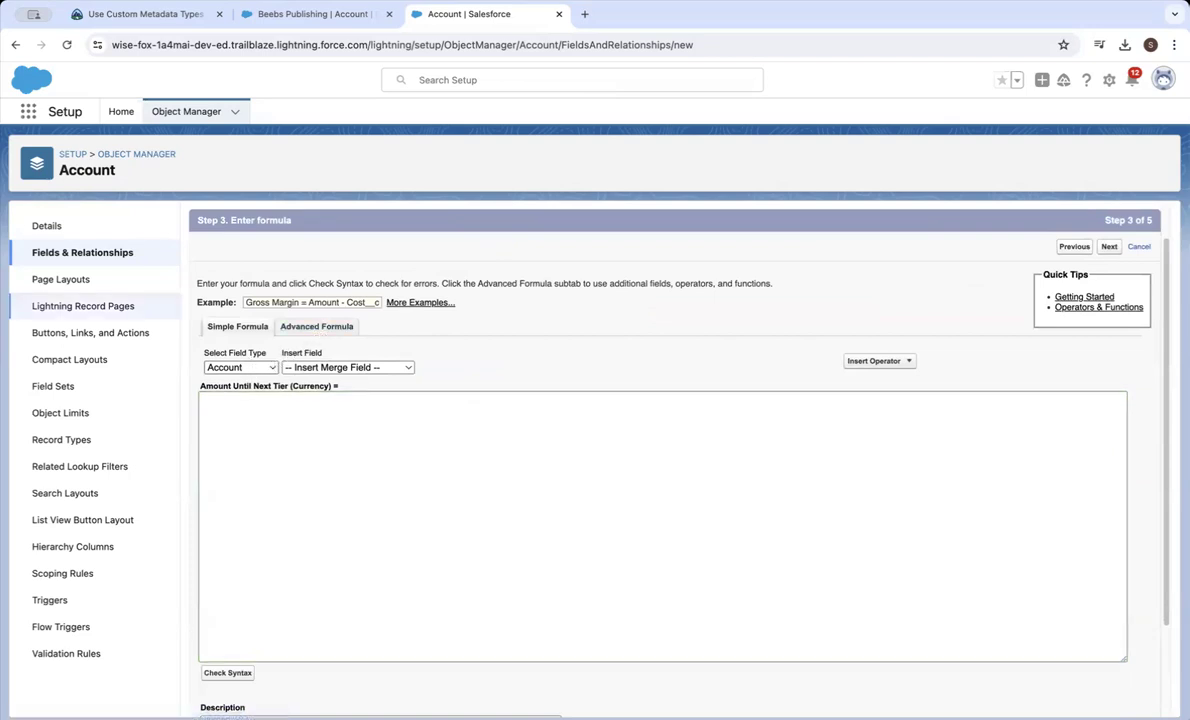
pyautogui.click(390, 451)
pyautogui.write('IF ( Total_Spending__c <  $CustomMetadata.Support_Tier__mdt.Bronze.Minimum_Spending__c,     $CustomMetadata.Support_Tier__mdt.Bronze.Minimum_Spending__c - Total_Spending__c,     IF ( Total_Spending__c <  $CustomMetadata.Support_Tier__mdt.Silver.Minimum_Spending__c,         $CustomMetadata.Support_Tier__mdt.Silver.Minimum_Spending__c - Total_Spending__c,         IF ( Total_Spending__c <  $CustomMetadata.Support_Tier__mdt.Gold.Minimum_Spending__c,             $CustomMetadata.Support_Tier__mdt.Gold.Minimum_Spending__c - Total_Spending__c,             0         )     ) )')
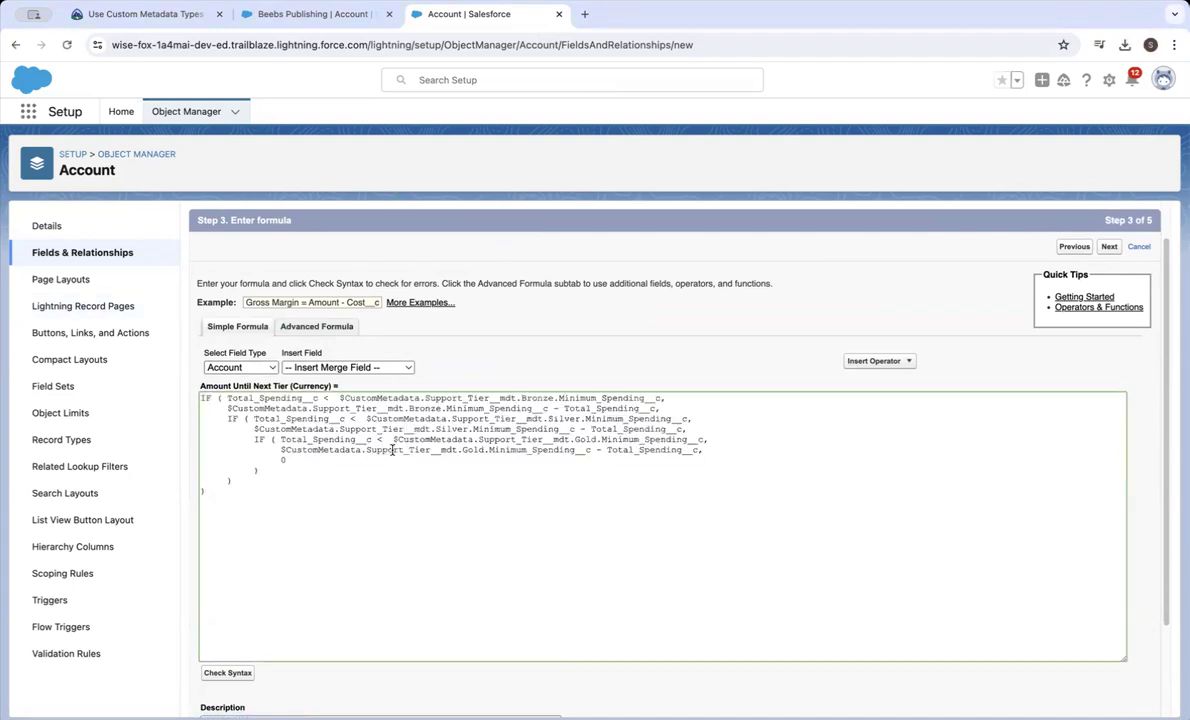
pyautogui.scroll(-1, 600, 530)
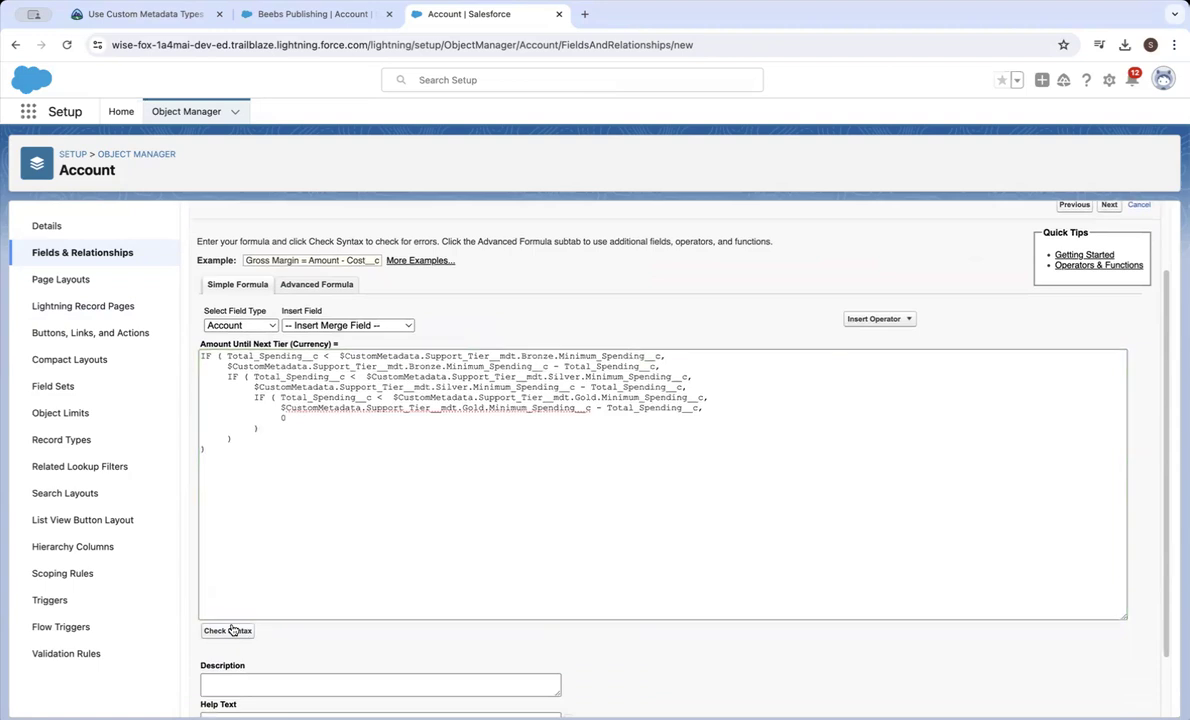
pyautogui.click(232, 630)
pyautogui.scroll(-4, 374, 491)
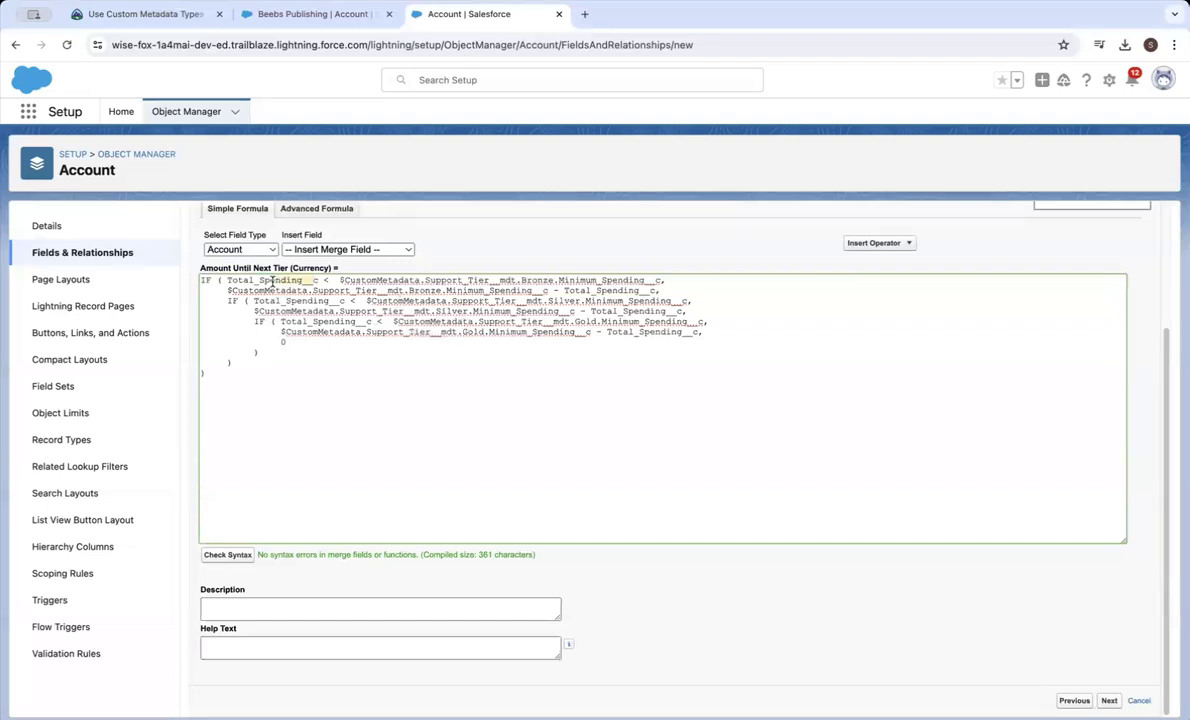
pyautogui.scroll(1, 512, 301)
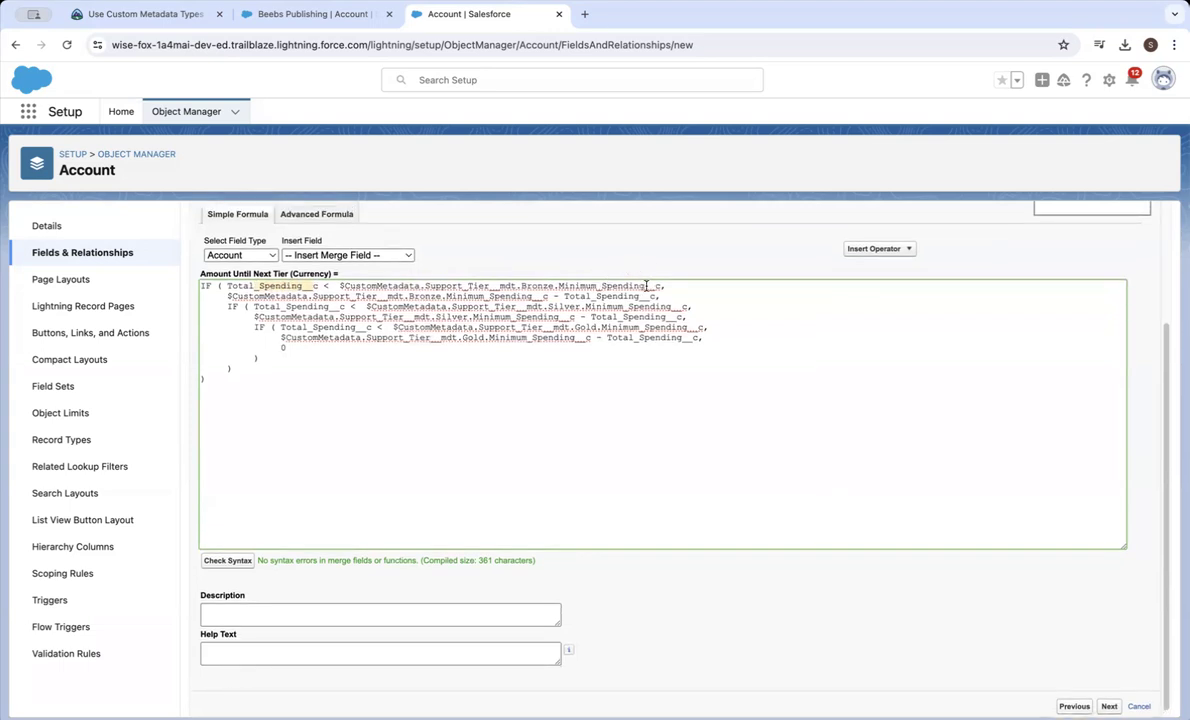
pyautogui.moveTo(648, 286); pyautogui.dragTo(556, 285)
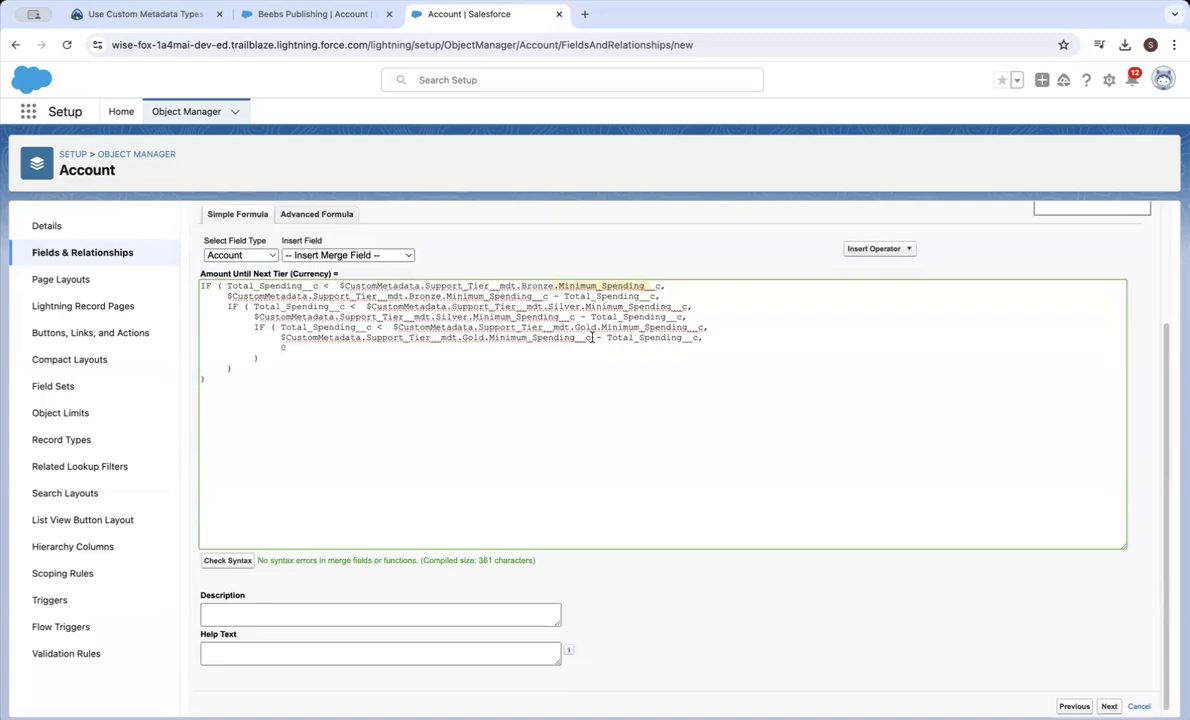
pyautogui.scroll(-1, 495, 318)
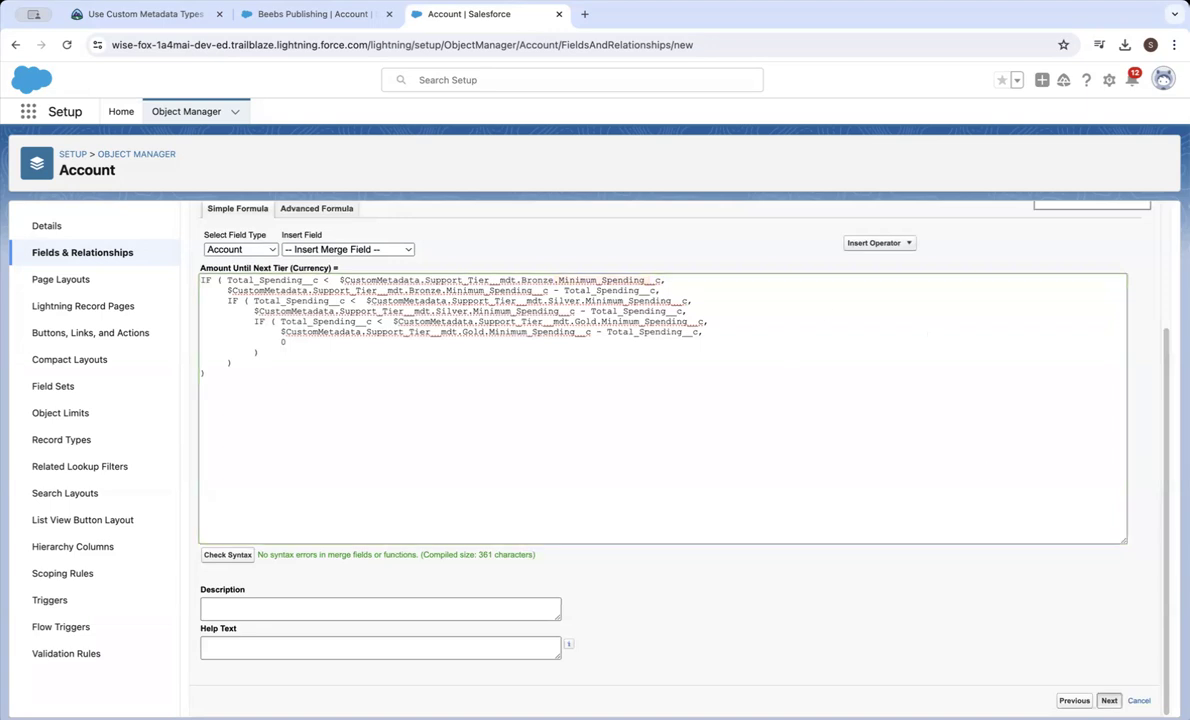
# Keep default field-level security and page layouts, and save the Amount Until Next Tier field.
pyautogui.click(1109, 699)
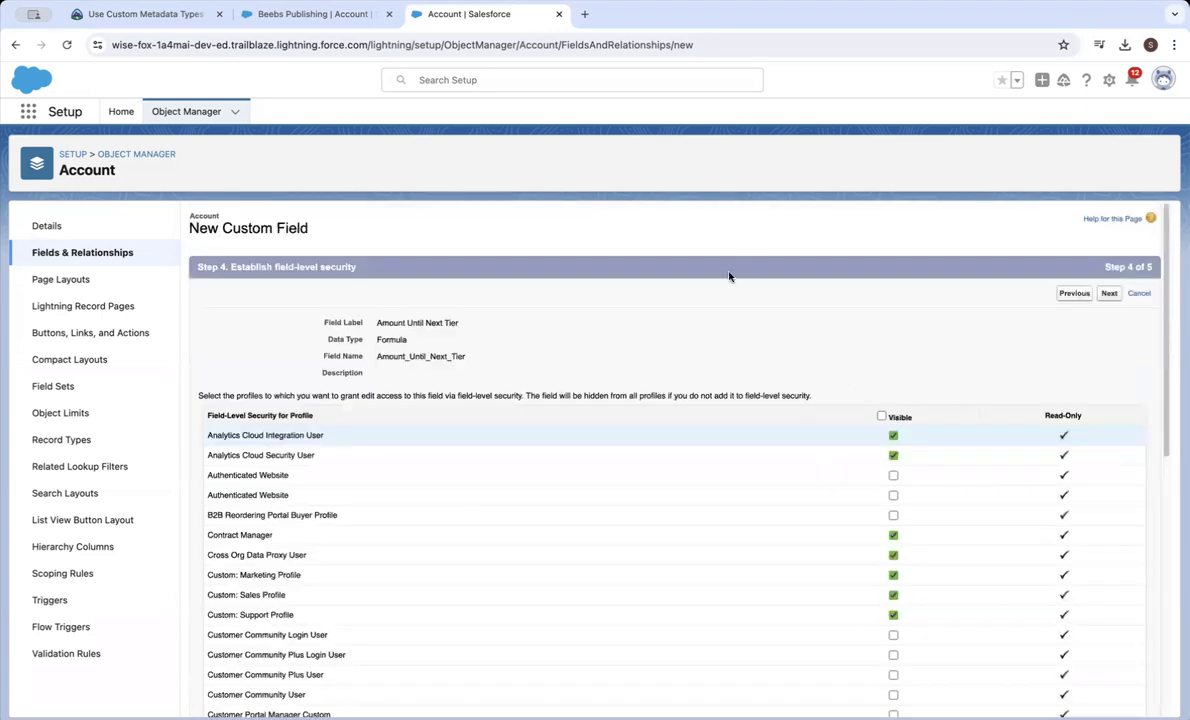
pyautogui.click(1109, 294)
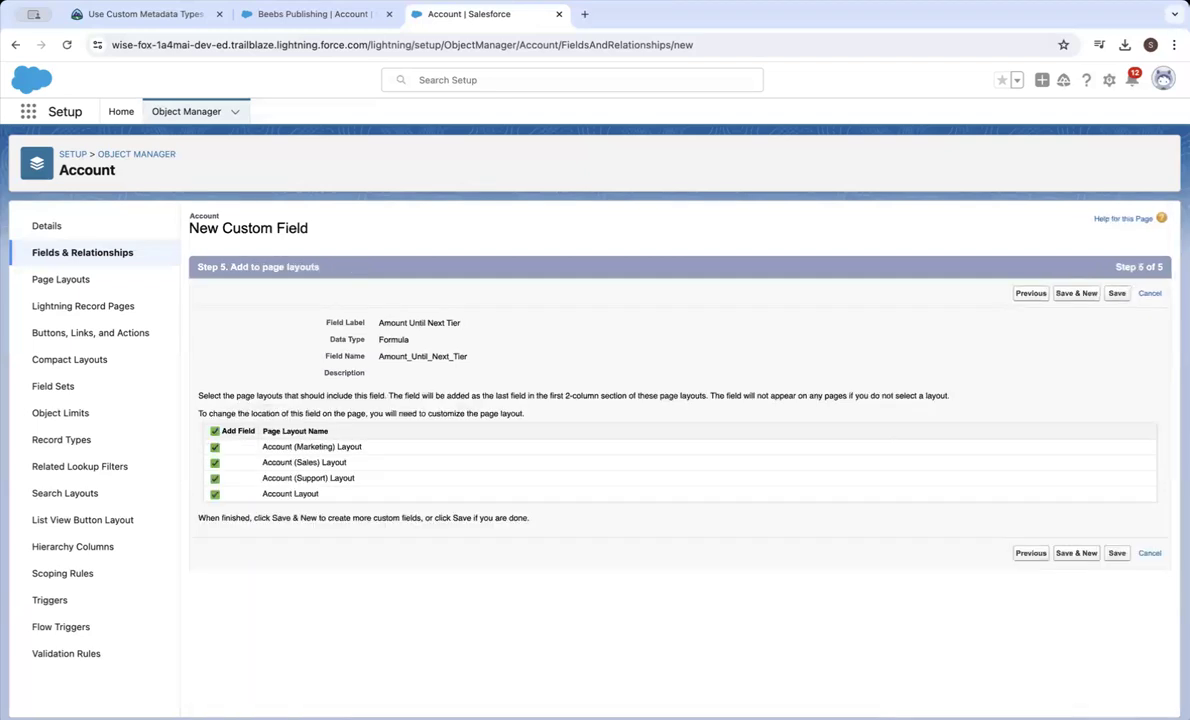
pyautogui.click(1114, 295)
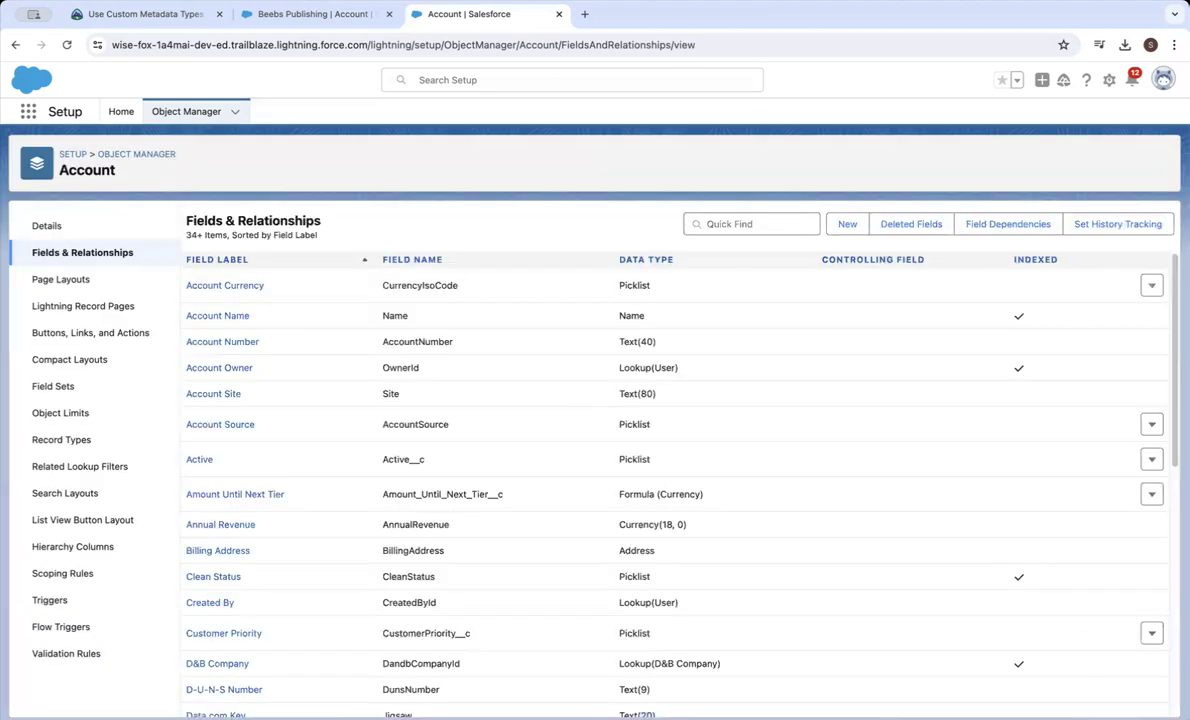
# Return to the Beebs Publishing account, reload it, and review its details, still Bronze.
pyautogui.click(287, 30)
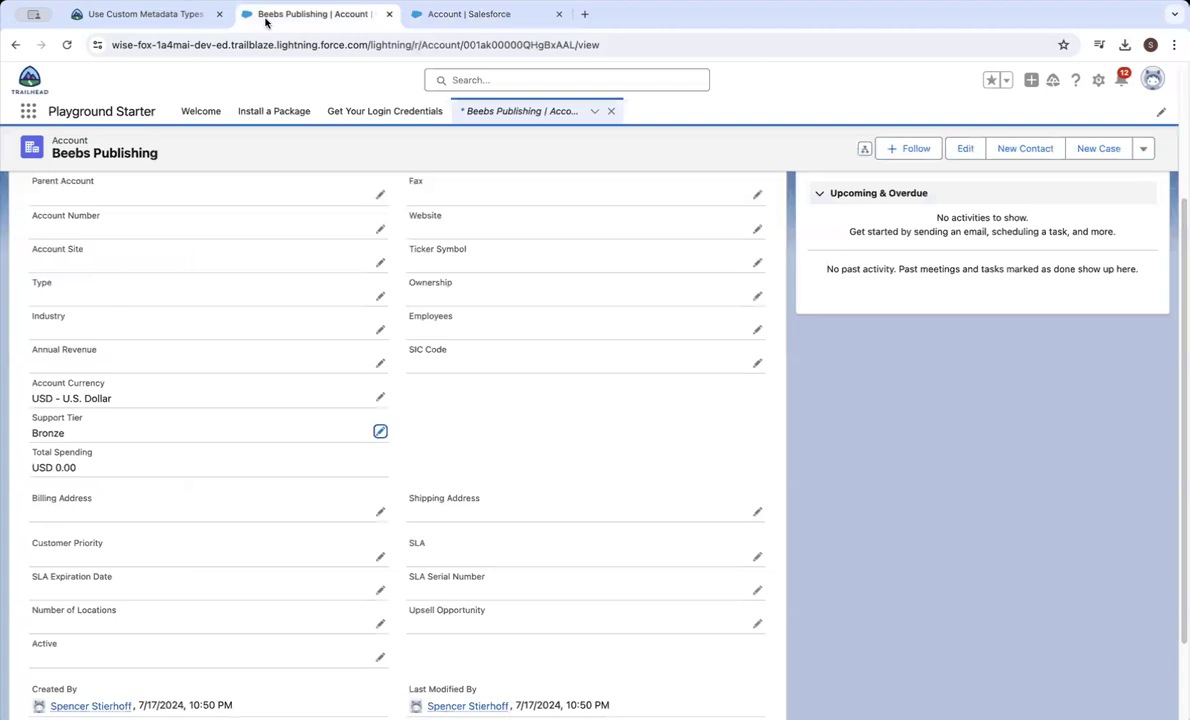
pyautogui.click(67, 45)
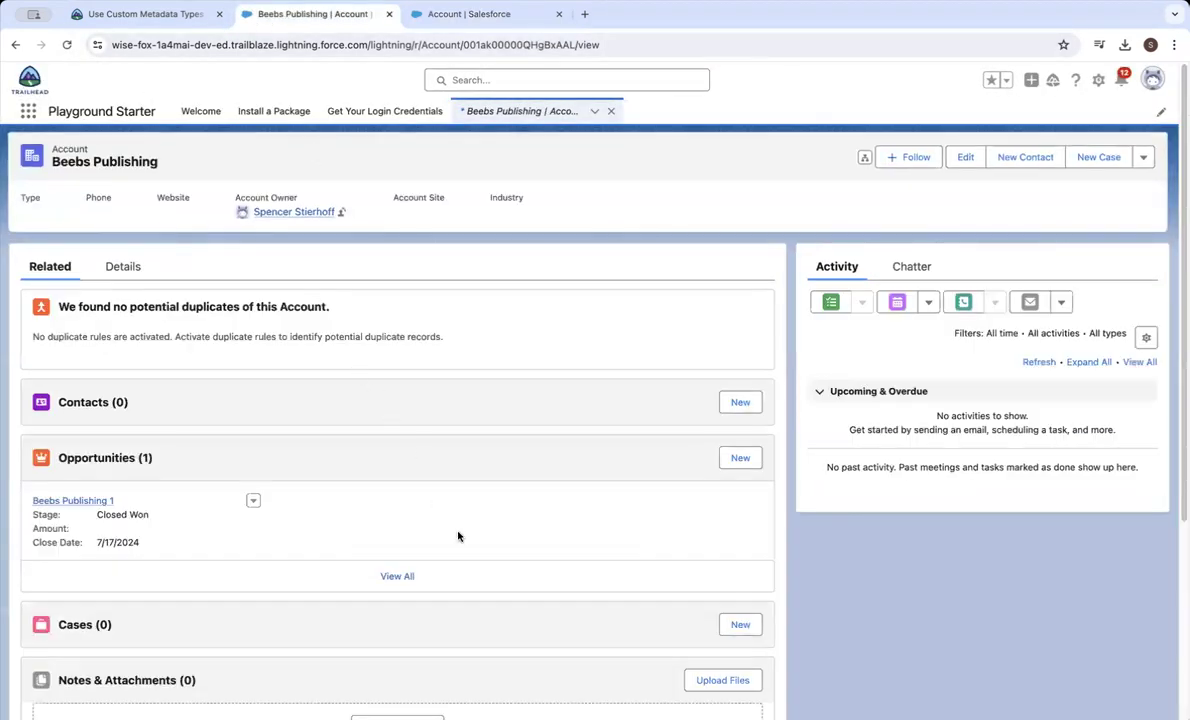
pyautogui.click(110, 266)
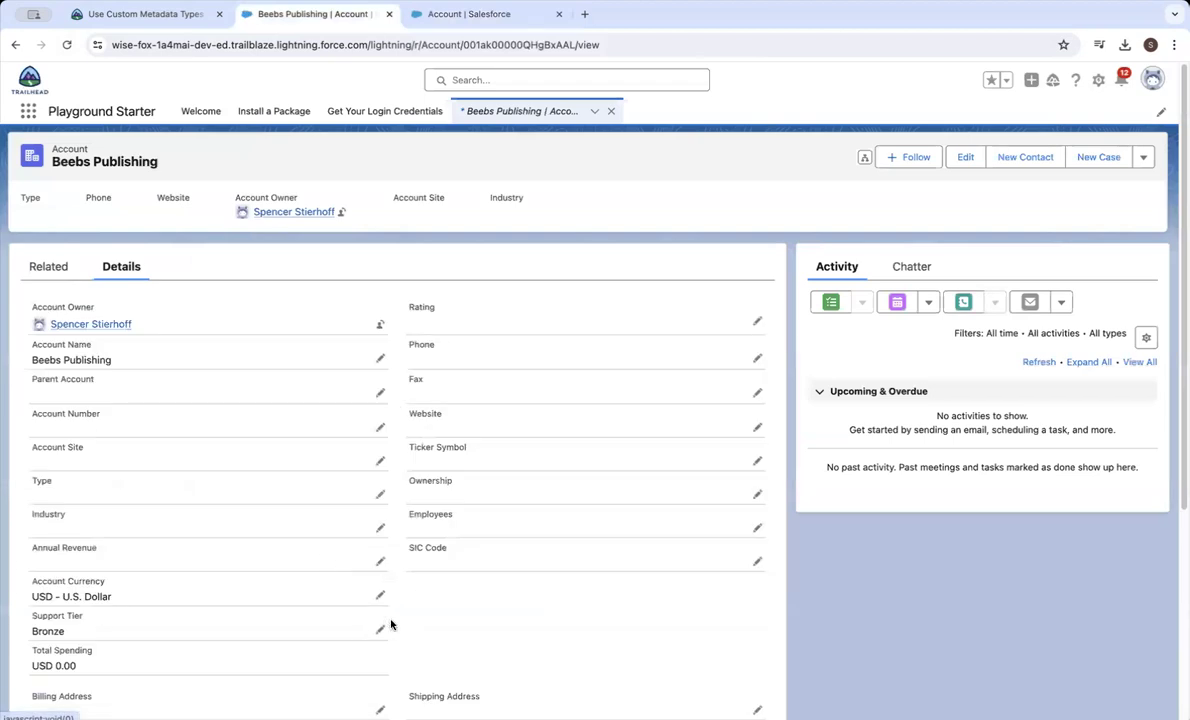
pyautogui.scroll(-1, 390, 620)
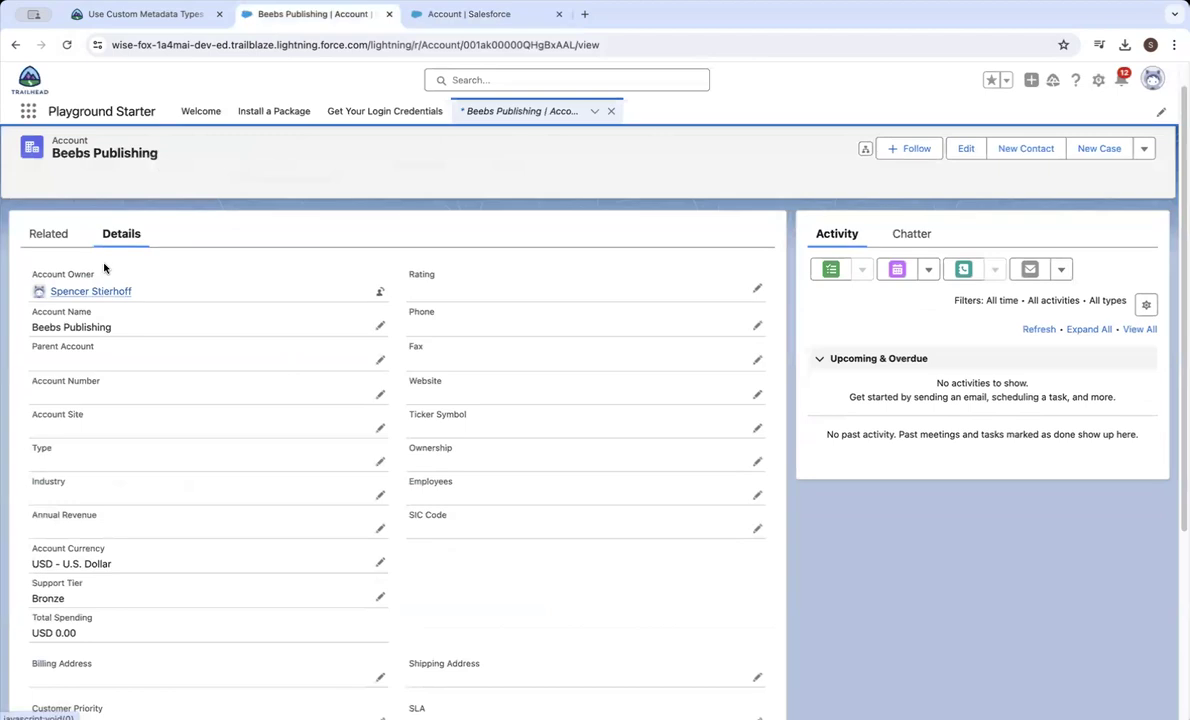
# Open the related Beebs Publishing 1 opportunity for editing.
pyautogui.click(72, 240)
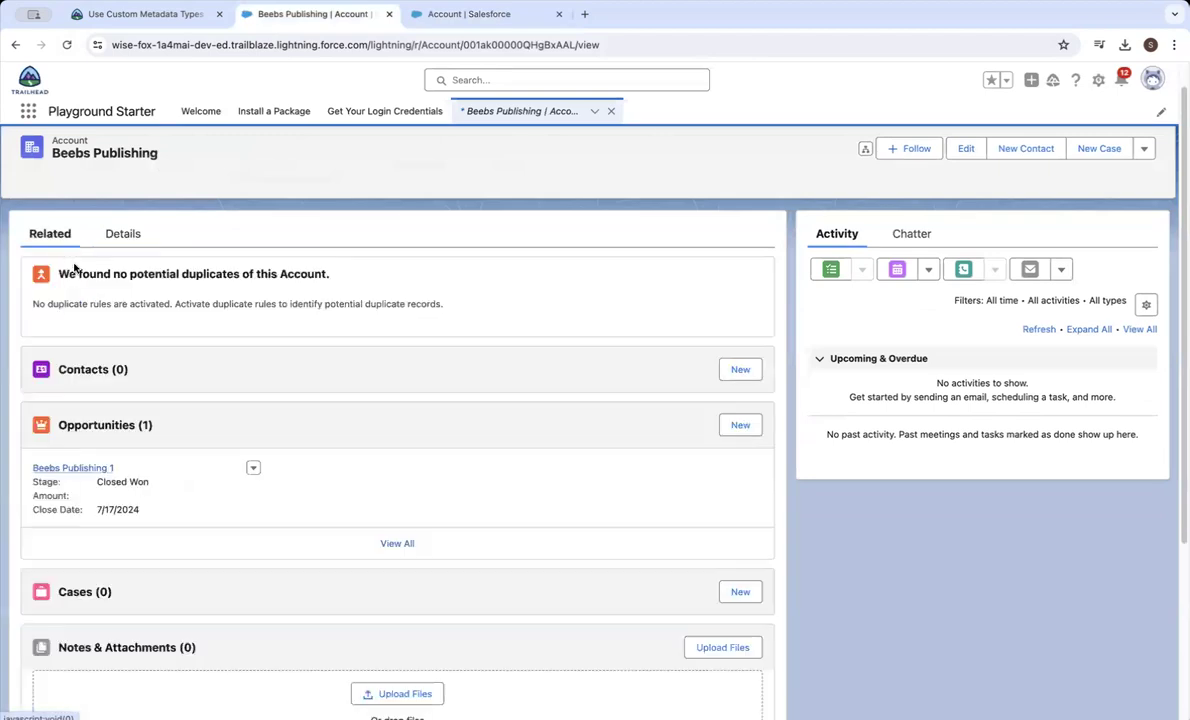
pyautogui.click(253, 467)
pyautogui.click(259, 490)
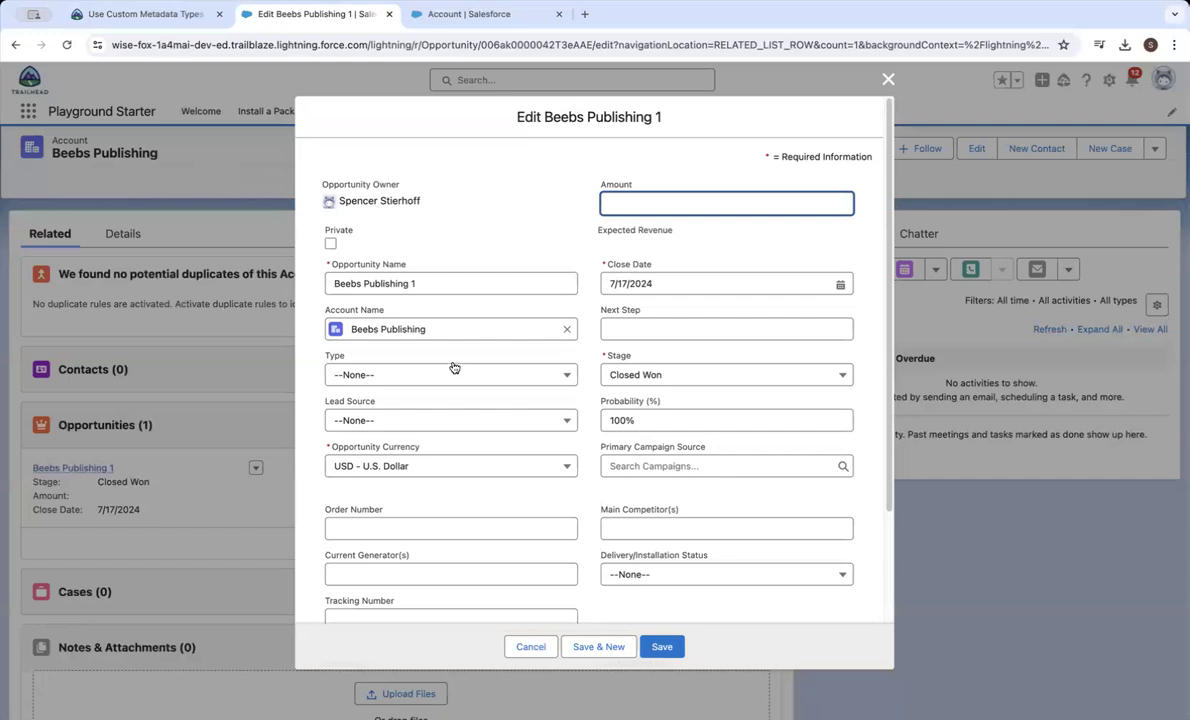
# Save Beebs Publishing 1 with Amount 700 and verify the account's Total Spending shows USD 700.00.
pyautogui.write('700')
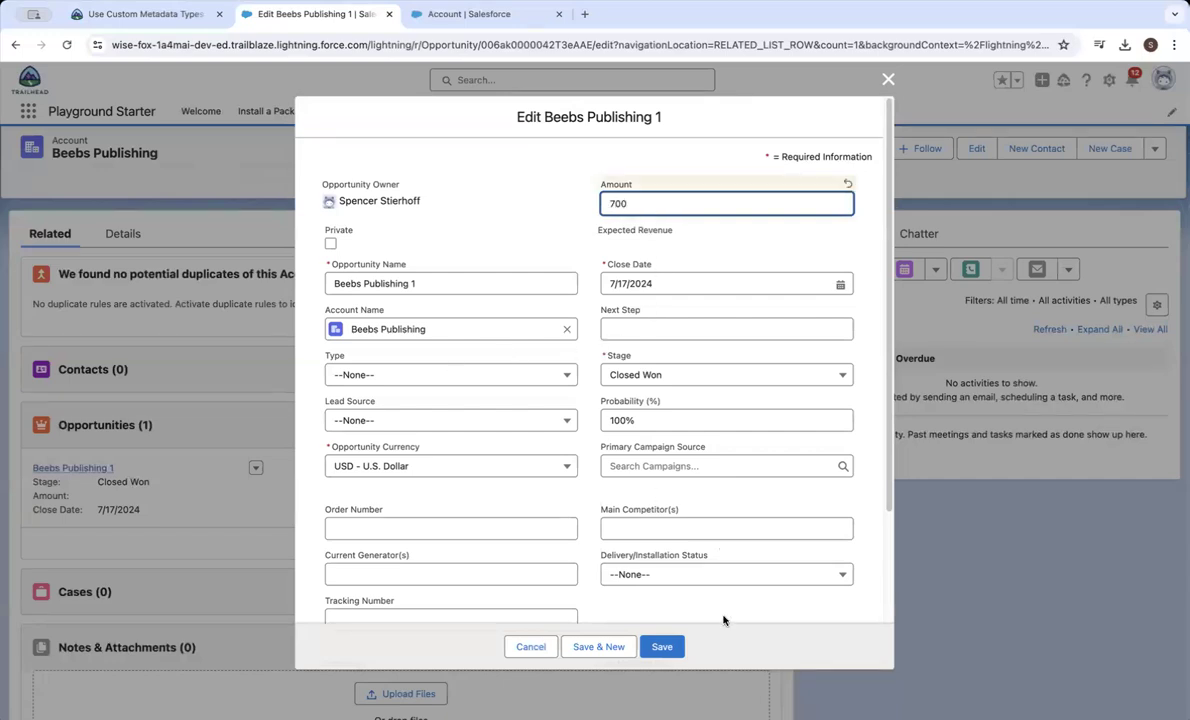
pyautogui.click(661, 646)
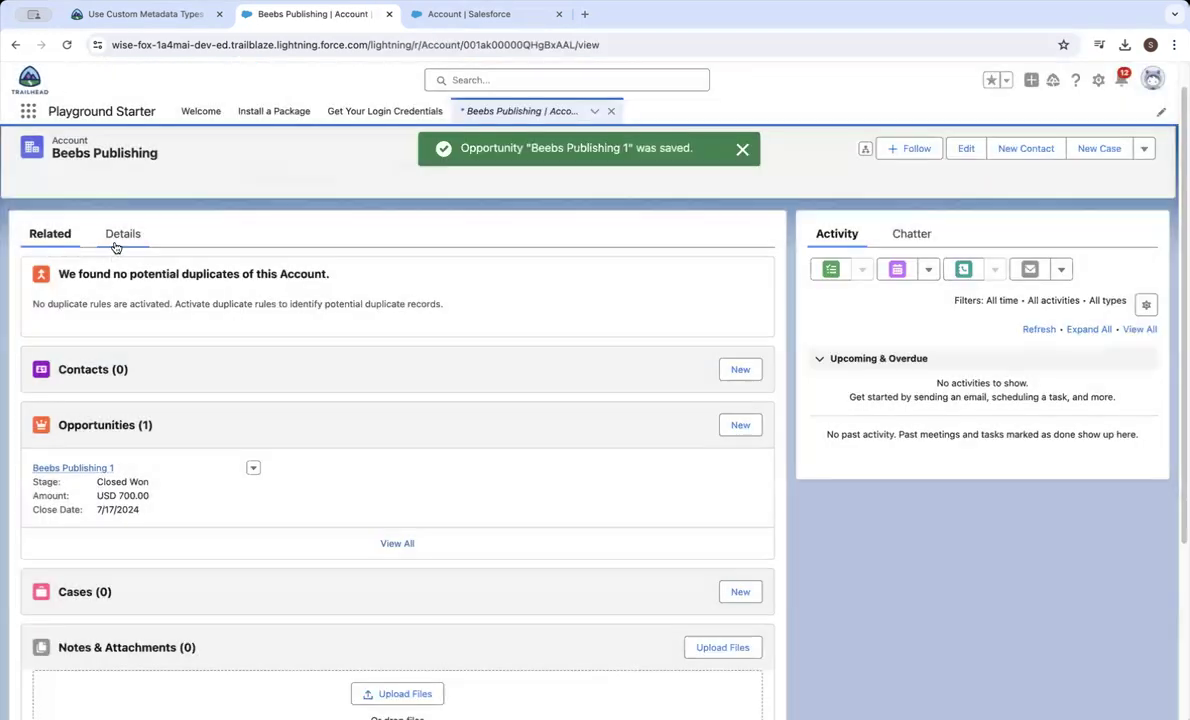
pyautogui.click(121, 236)
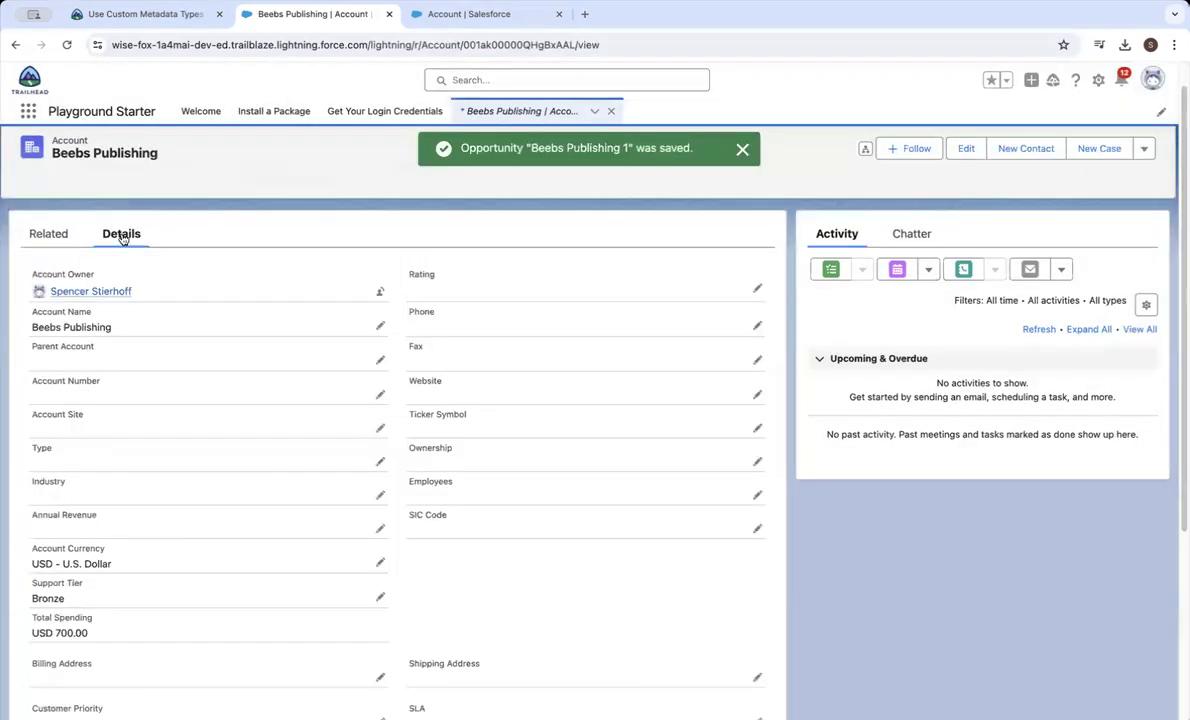
pyautogui.scroll(-1, 272, 540)
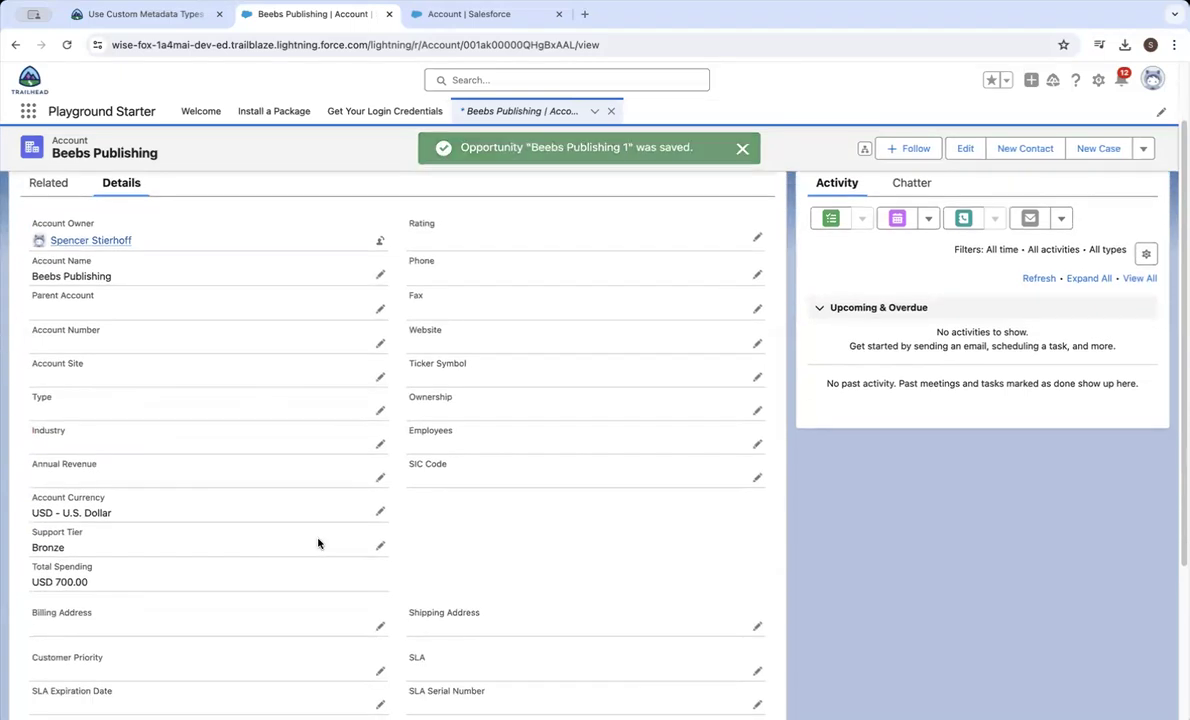
pyautogui.scroll(-5, 440, 572)
pyautogui.scroll(3, 242, 491)
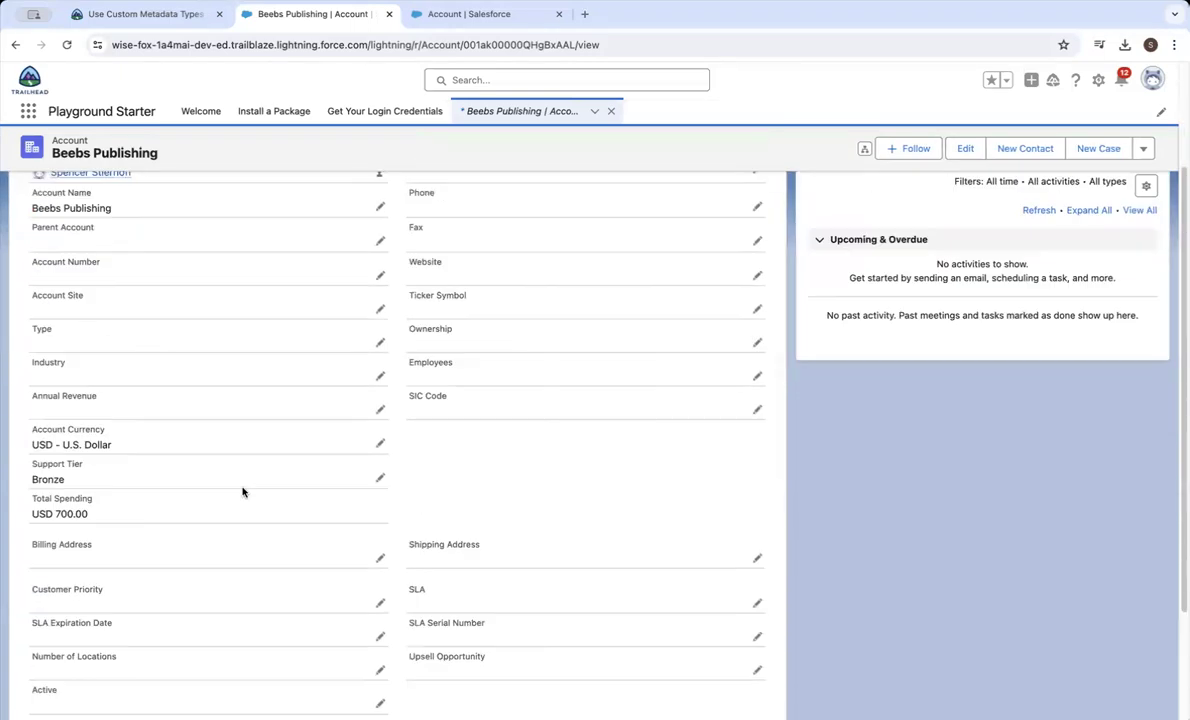
pyautogui.scroll(3, 245, 491)
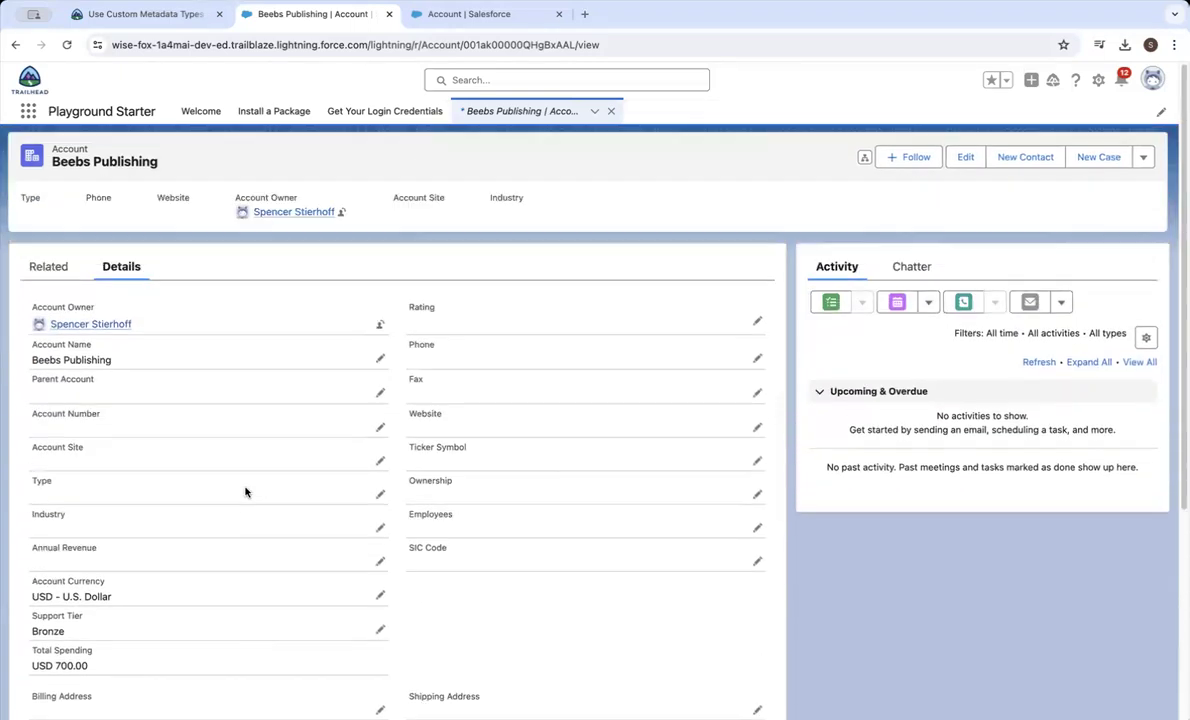
# Reload the Beebs Publishing record and recheck its detail fields.
pyautogui.click(67, 44)
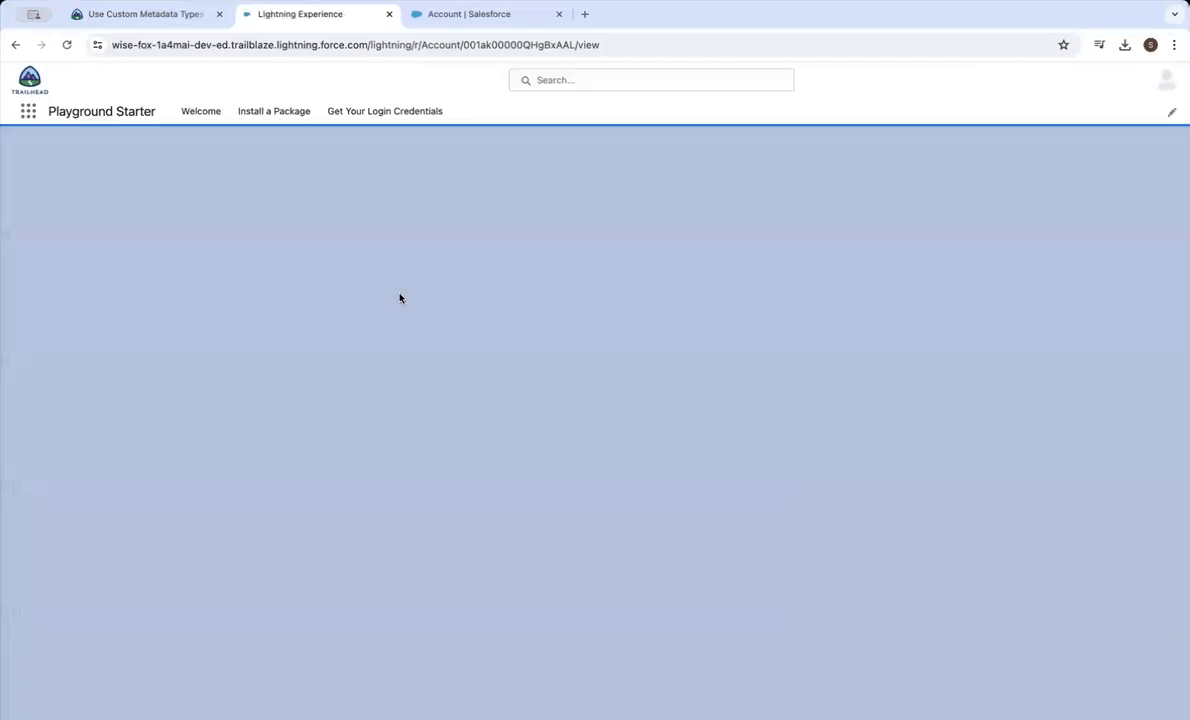
pyautogui.click(123, 268)
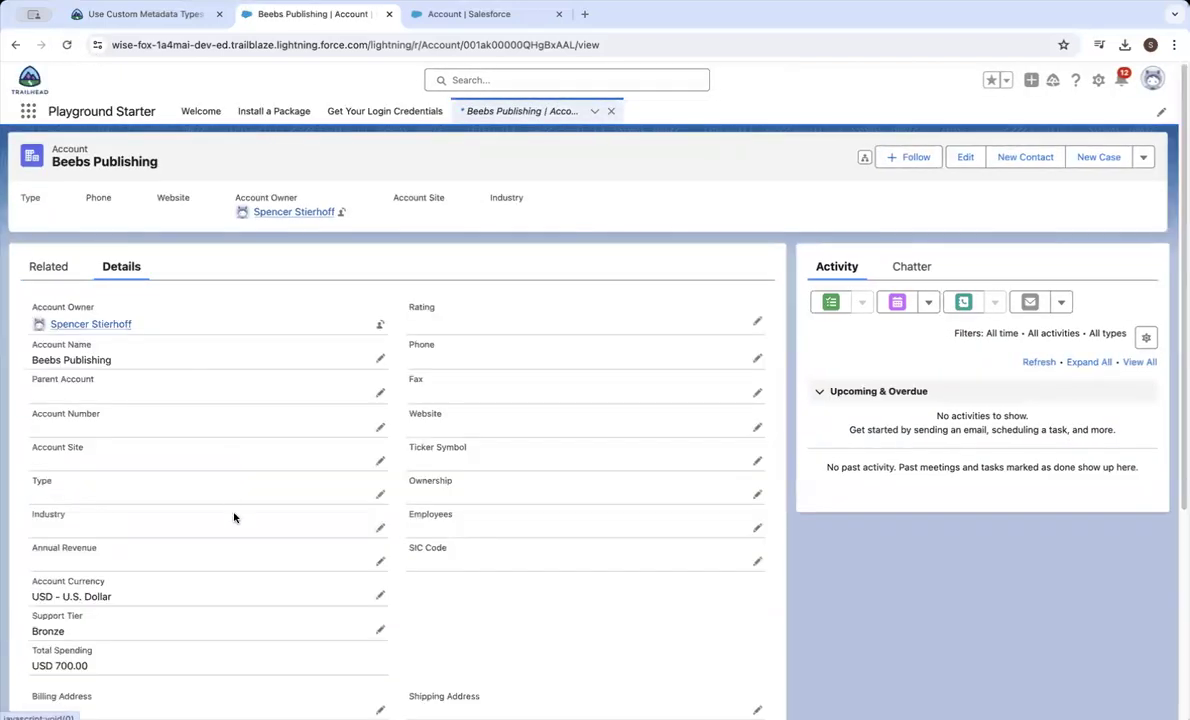
pyautogui.scroll(-3, 231, 497)
pyautogui.scroll(1, 260, 525)
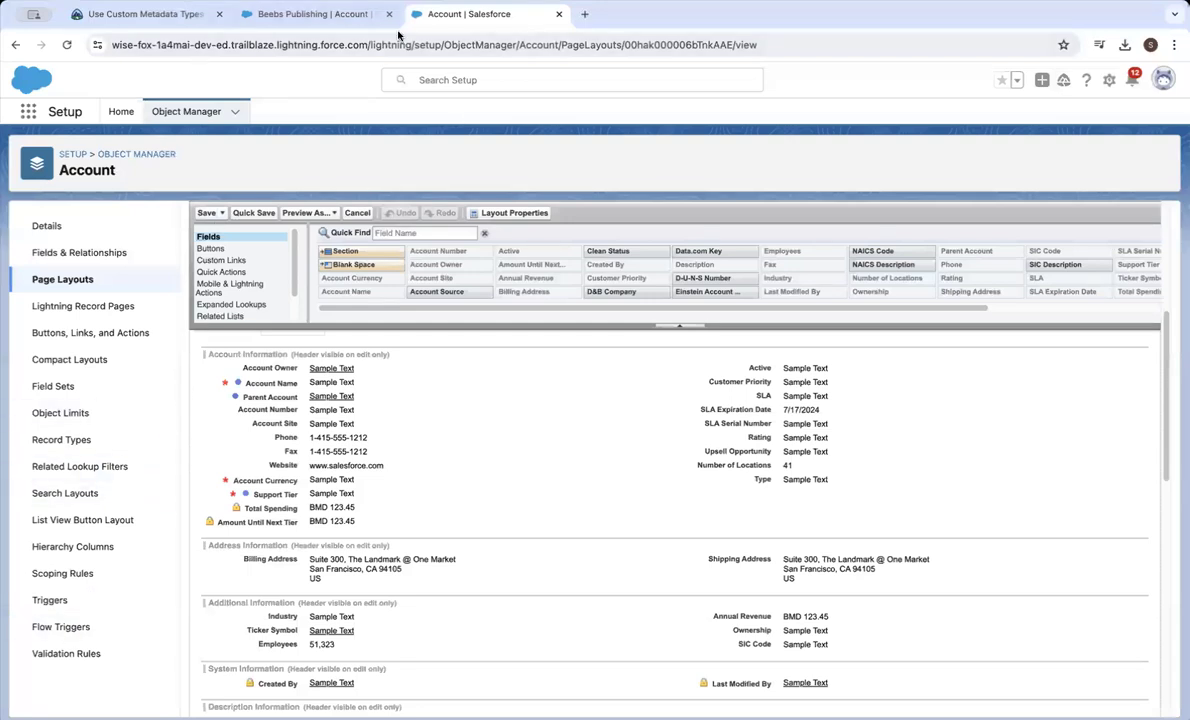
# Empty the cache and hard-reload the account, recheck its details, then return to the Account page layout.
pyautogui.click(298, 13)
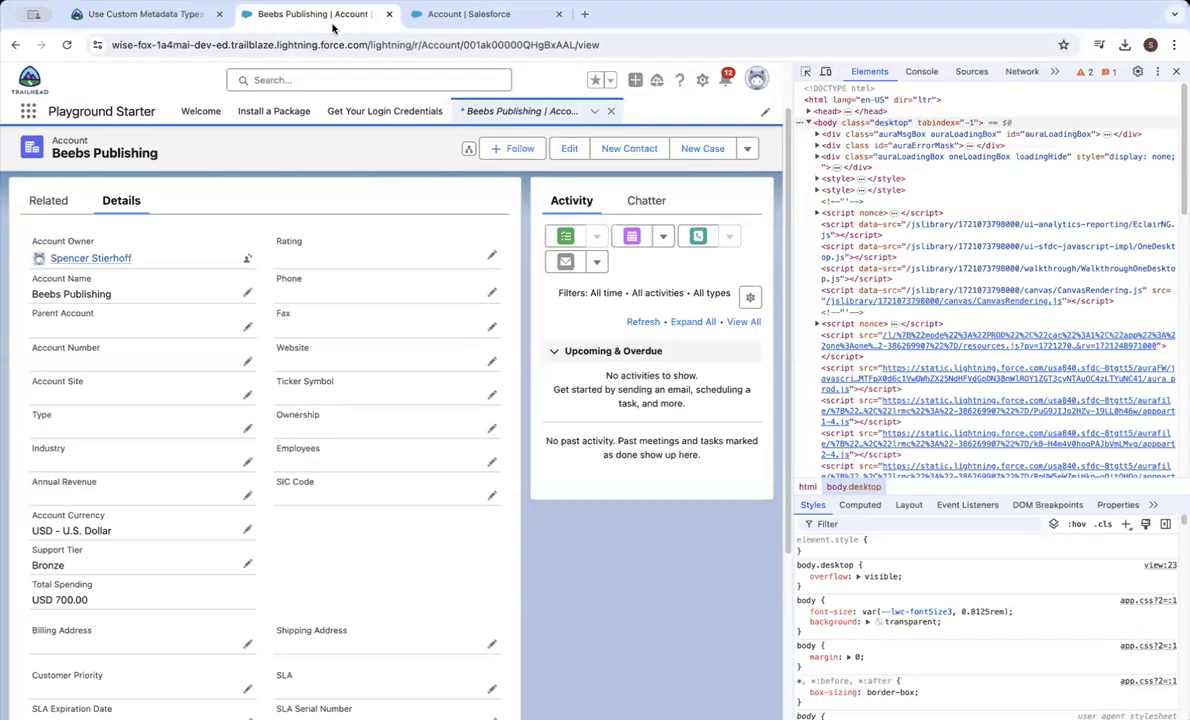
pyautogui.rightClick(67, 44)
pyautogui.click(86, 112)
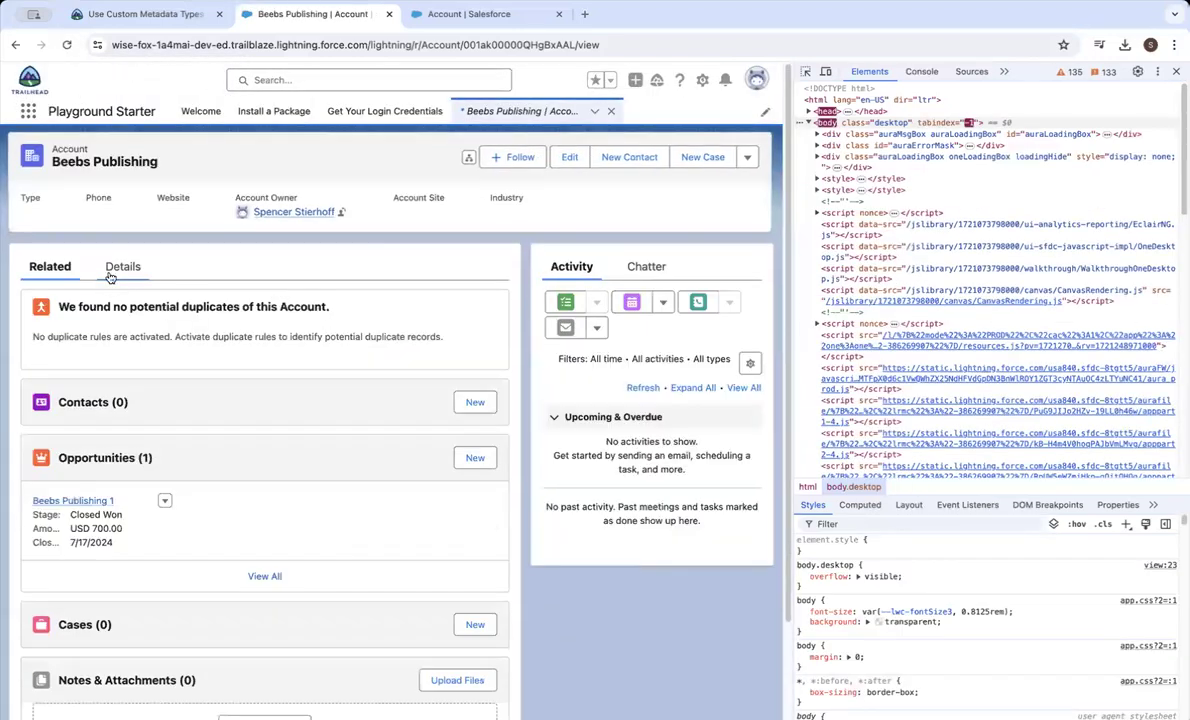
pyautogui.click(140, 267)
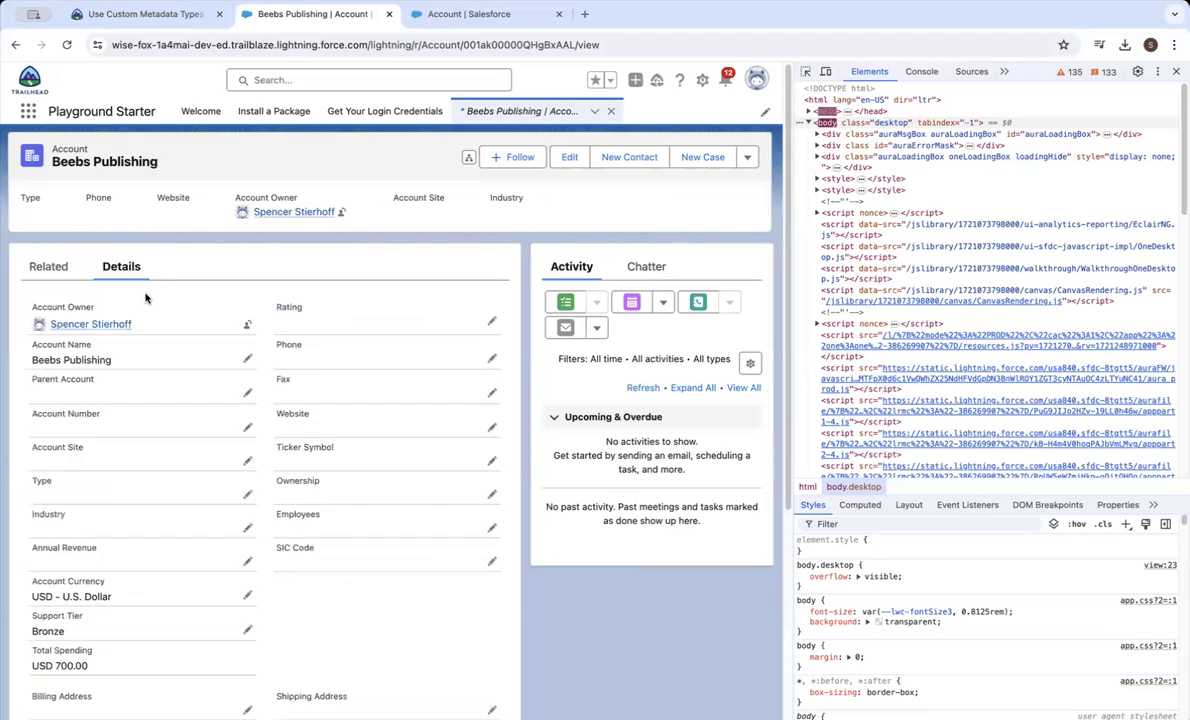
pyautogui.scroll(-2, 152, 540)
pyautogui.scroll(-1, 154, 539)
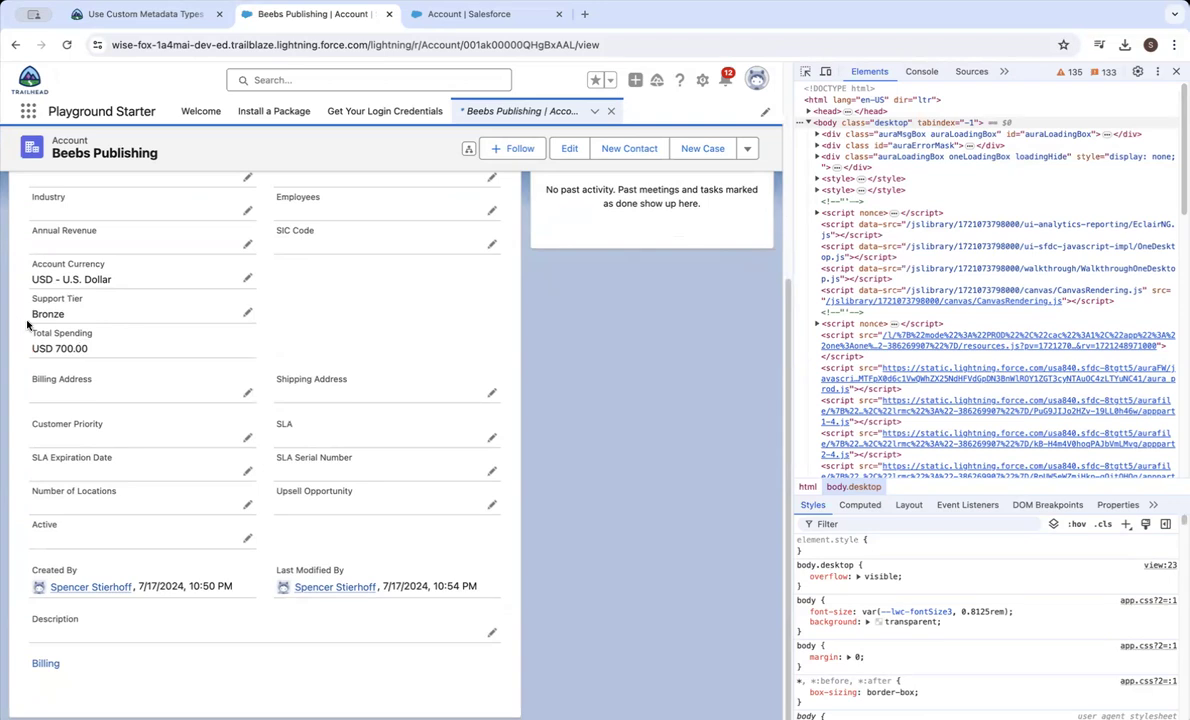
pyautogui.scroll(3, 178, 297)
pyautogui.click(475, 14)
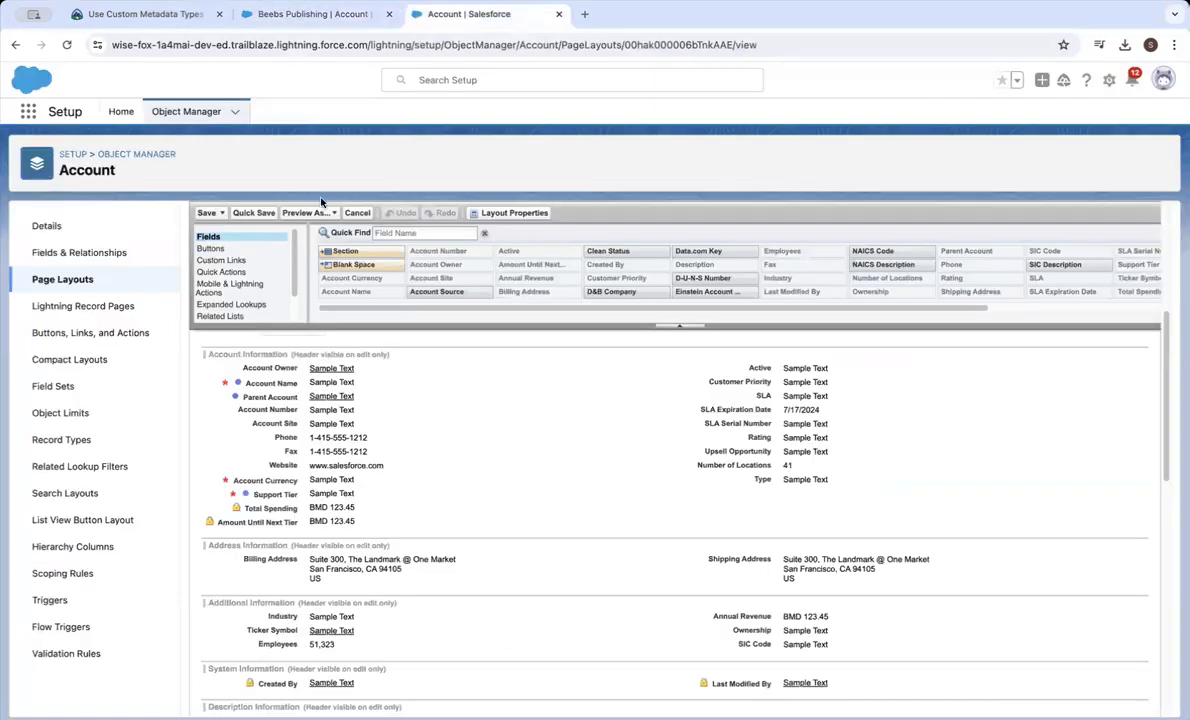
# Check the Account page layouts and Account Information fields, then return to the Beebs Publishing record.
pyautogui.click(268, 210)
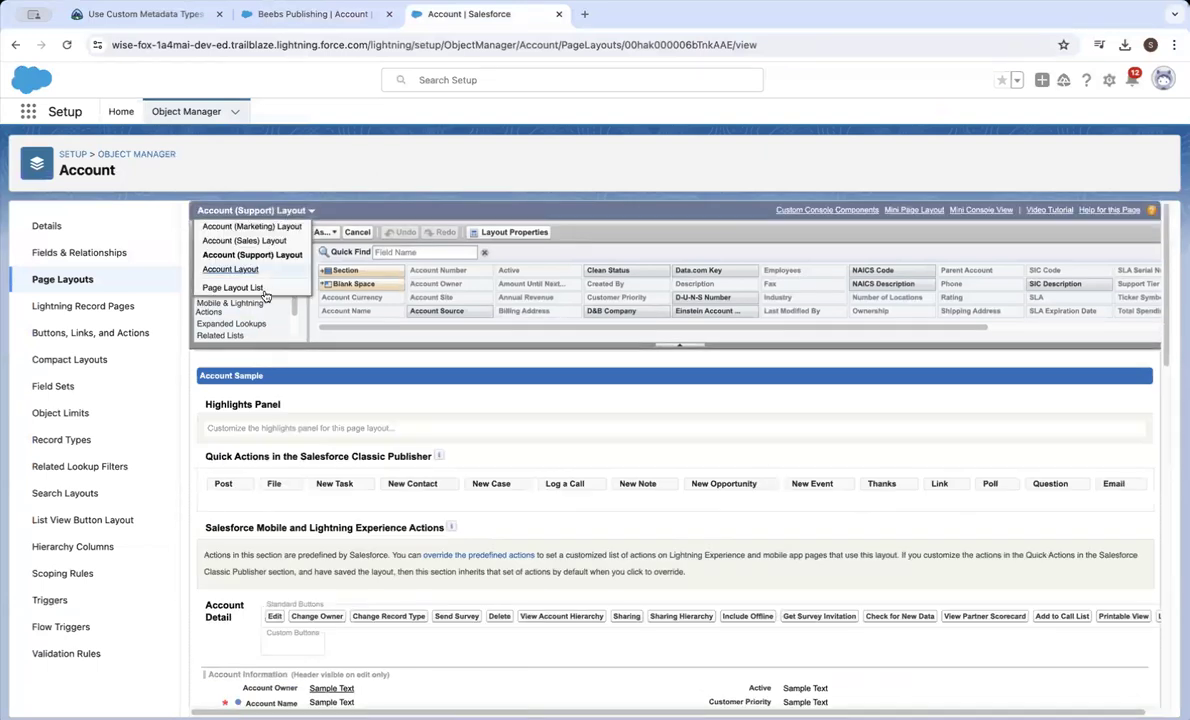
pyautogui.scroll(-10, 305, 520)
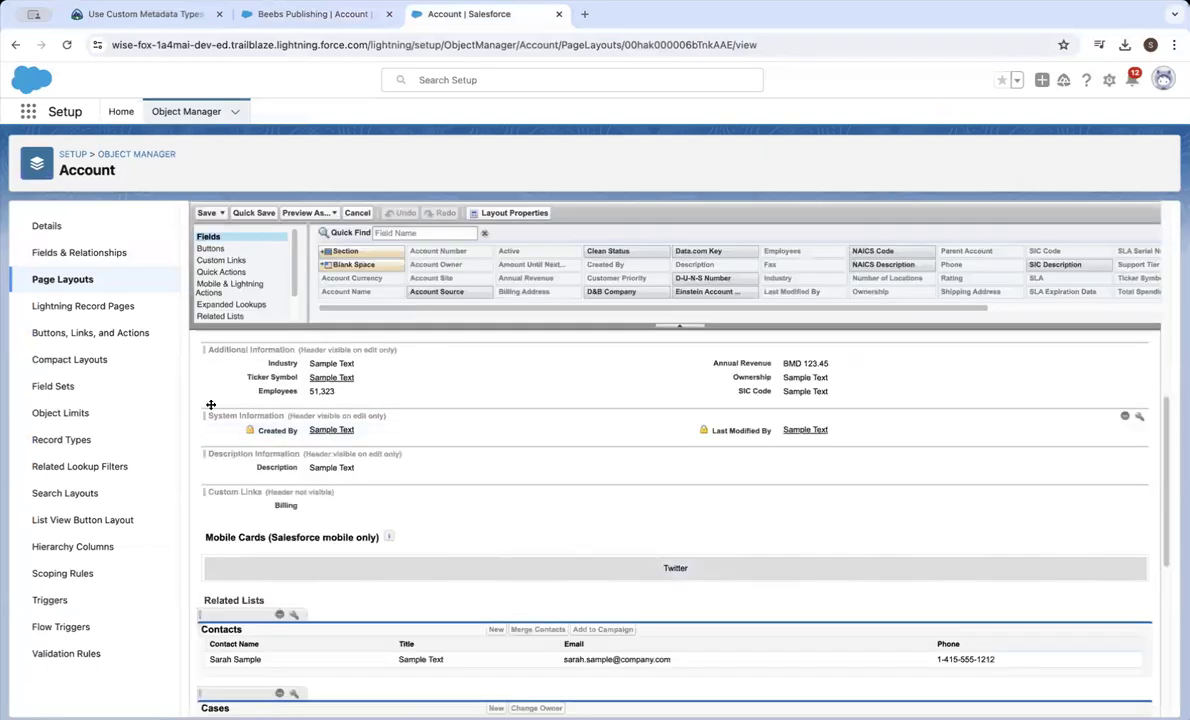
pyautogui.scroll(5, 300, 550)
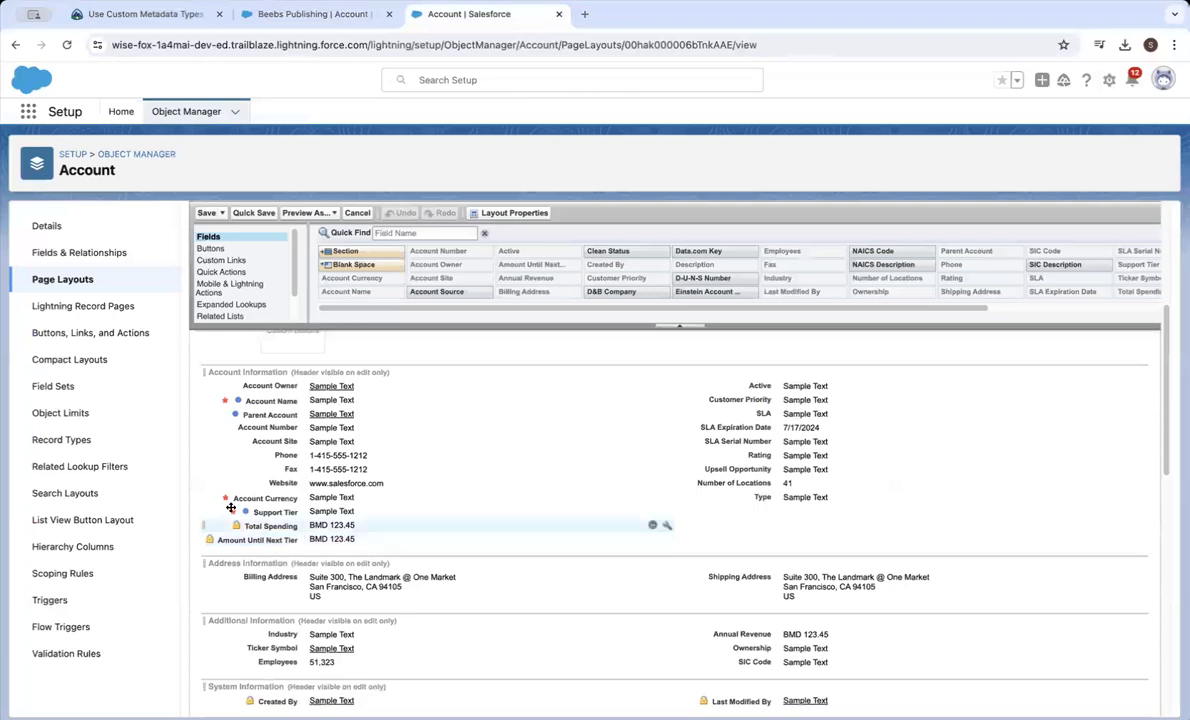
pyautogui.click(298, 17)
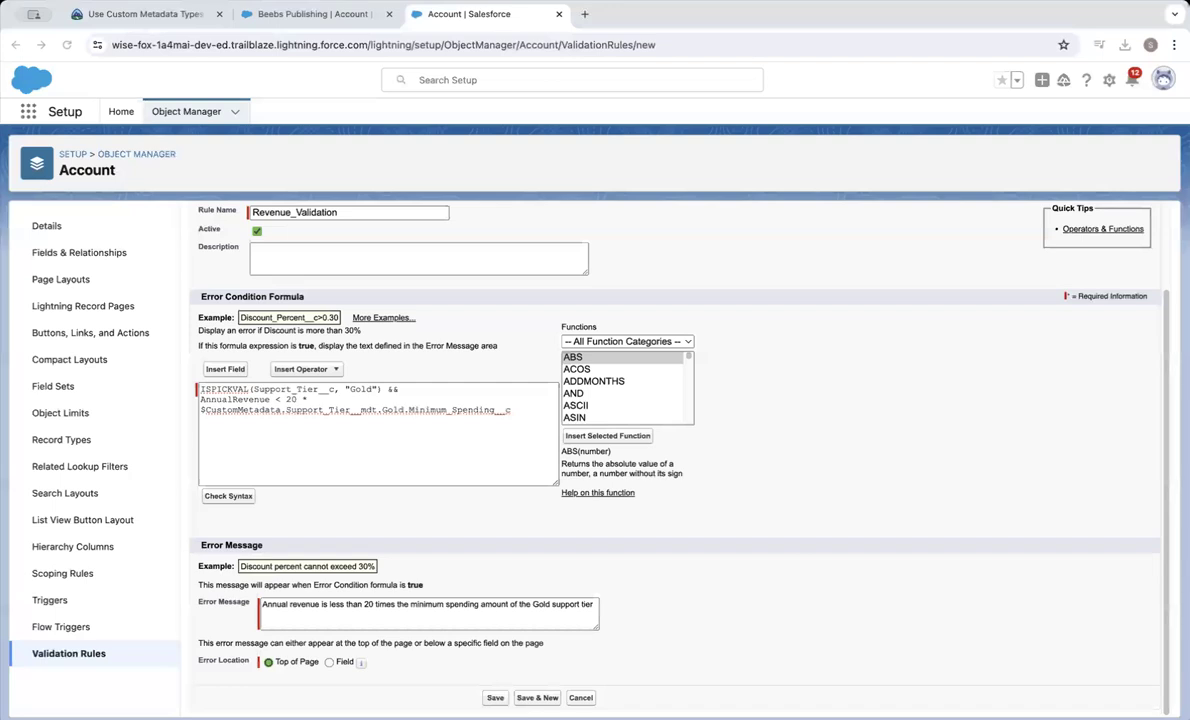
pyautogui.scroll(2, 380, 290)
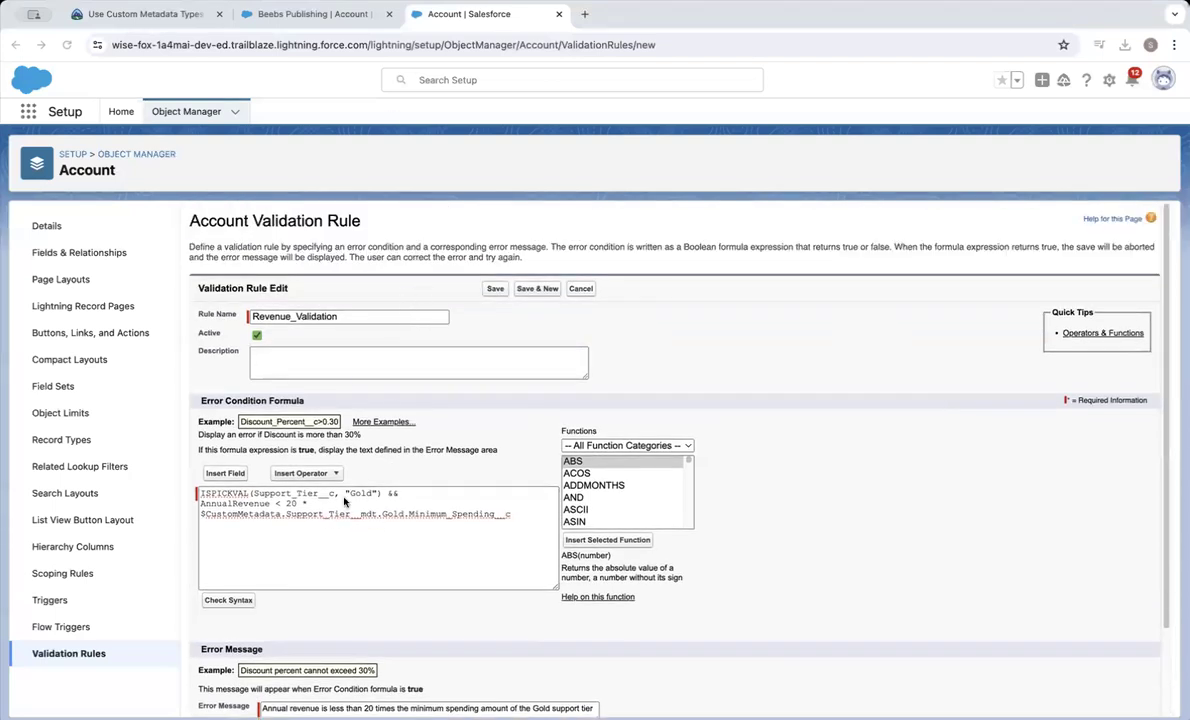
# Review the Gold-tier AnnualRevenue formula and error message, then save the Revenue_Validation rule.
pyautogui.scroll(-1, 290, 440)
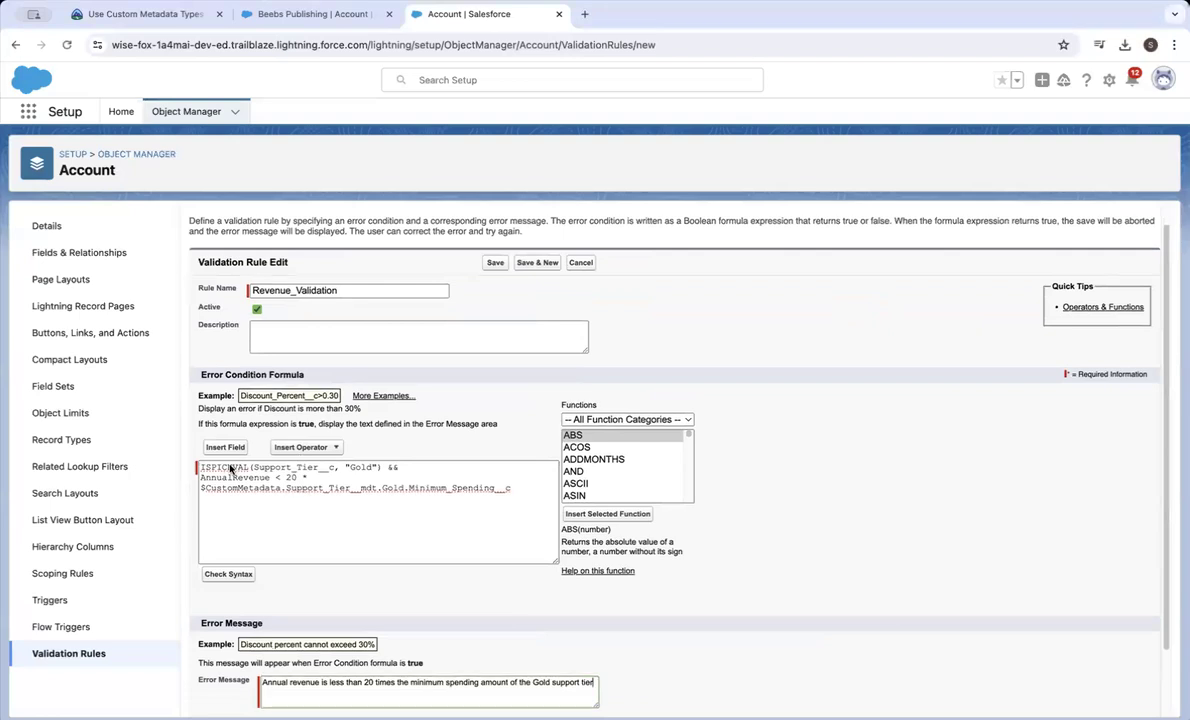
pyautogui.click(255, 471)
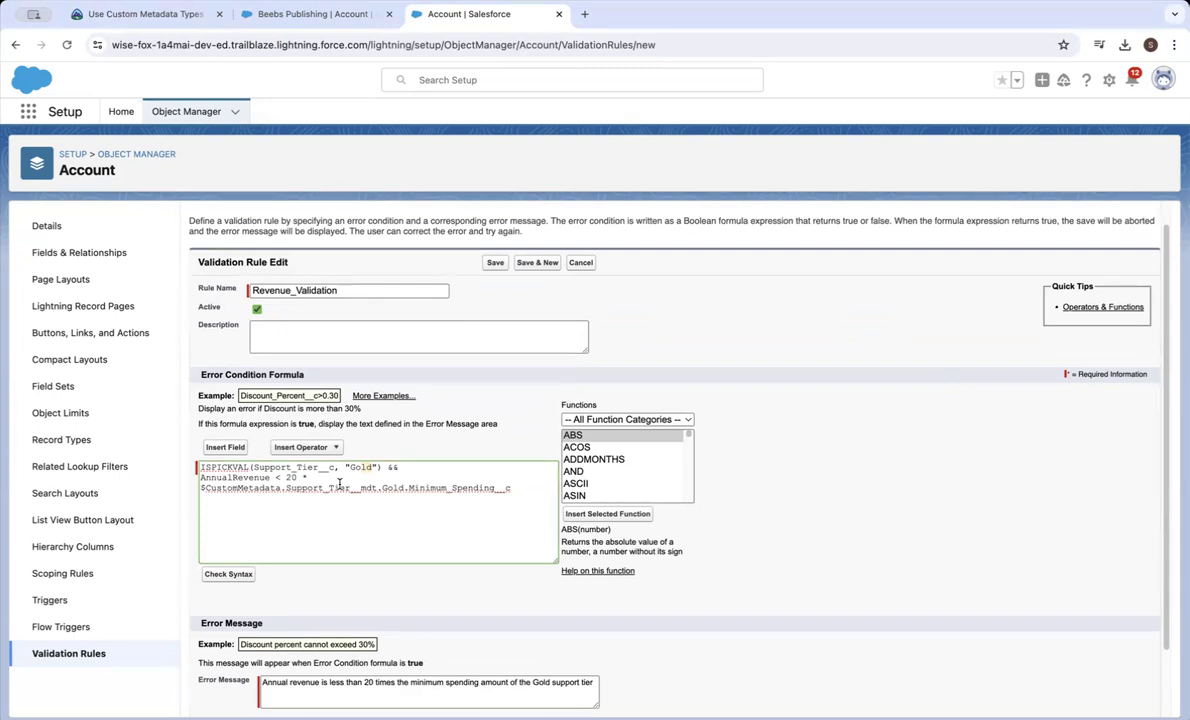
pyautogui.scroll(-1, 543, 560)
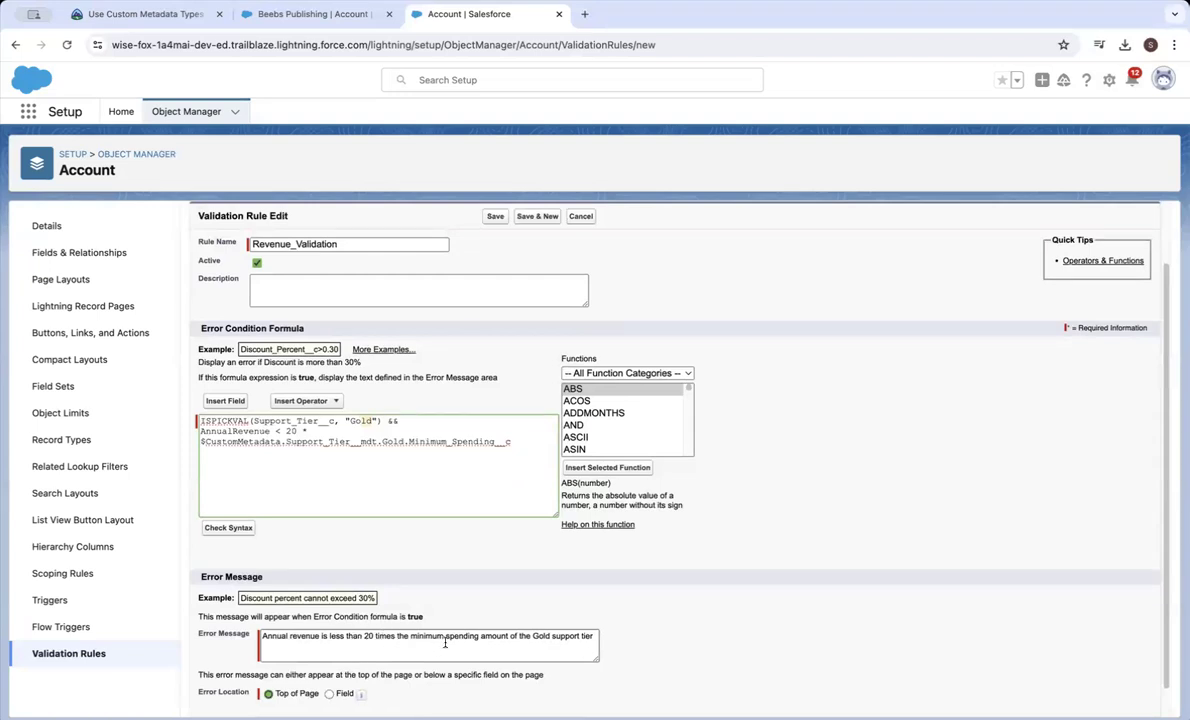
pyautogui.scroll(-1, 445, 643)
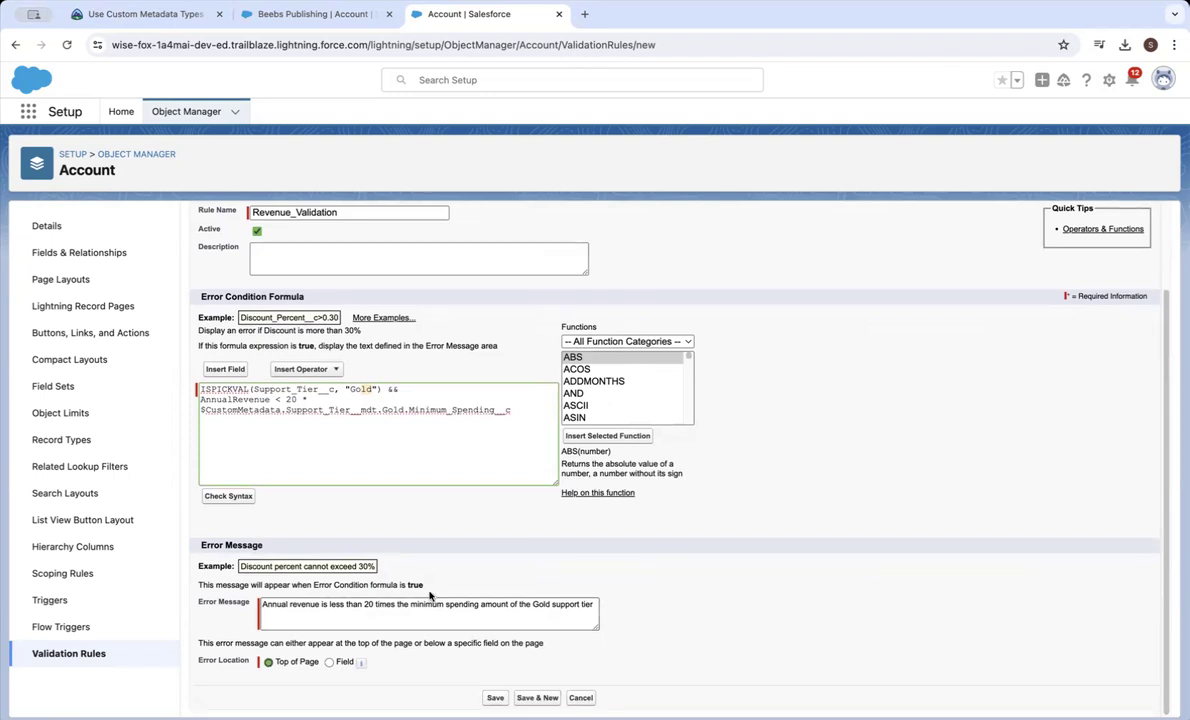
pyautogui.click(364, 605)
pyautogui.moveTo(364, 605); pyautogui.dragTo(516, 599)
pyautogui.click(553, 612)
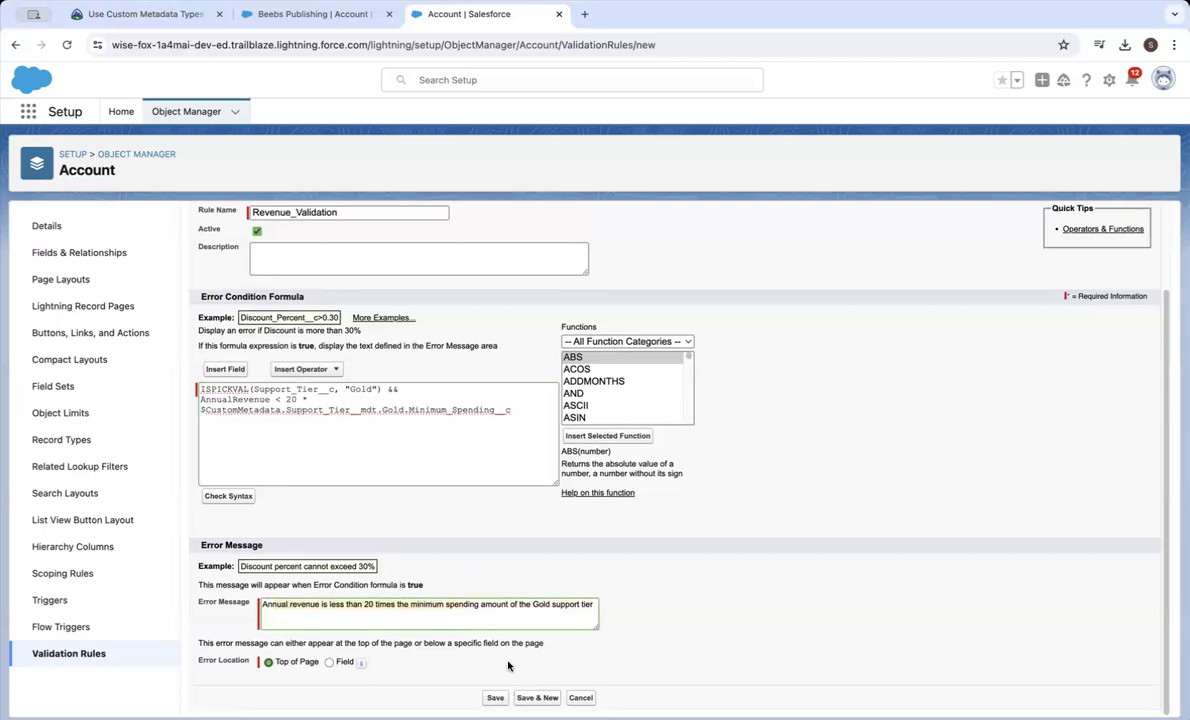
pyautogui.click(494, 697)
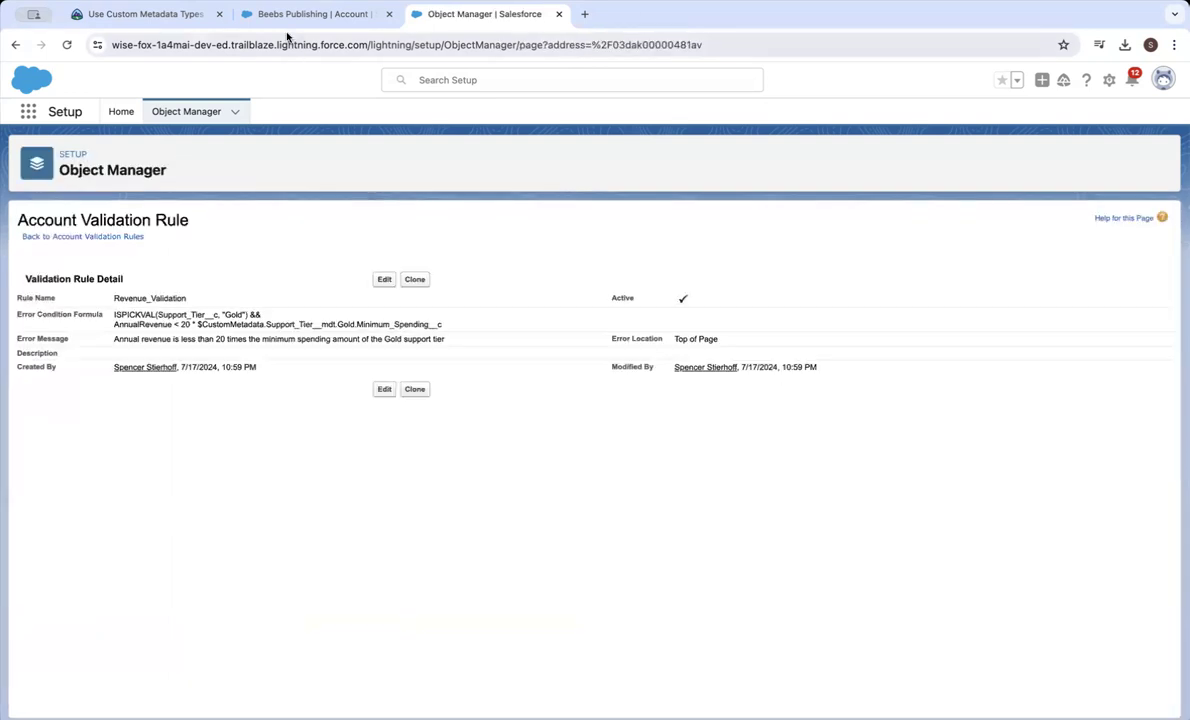
pyautogui.click(140, 14)
# Run Check Challenge to earn the 500 points.
pyautogui.click(261, 699)
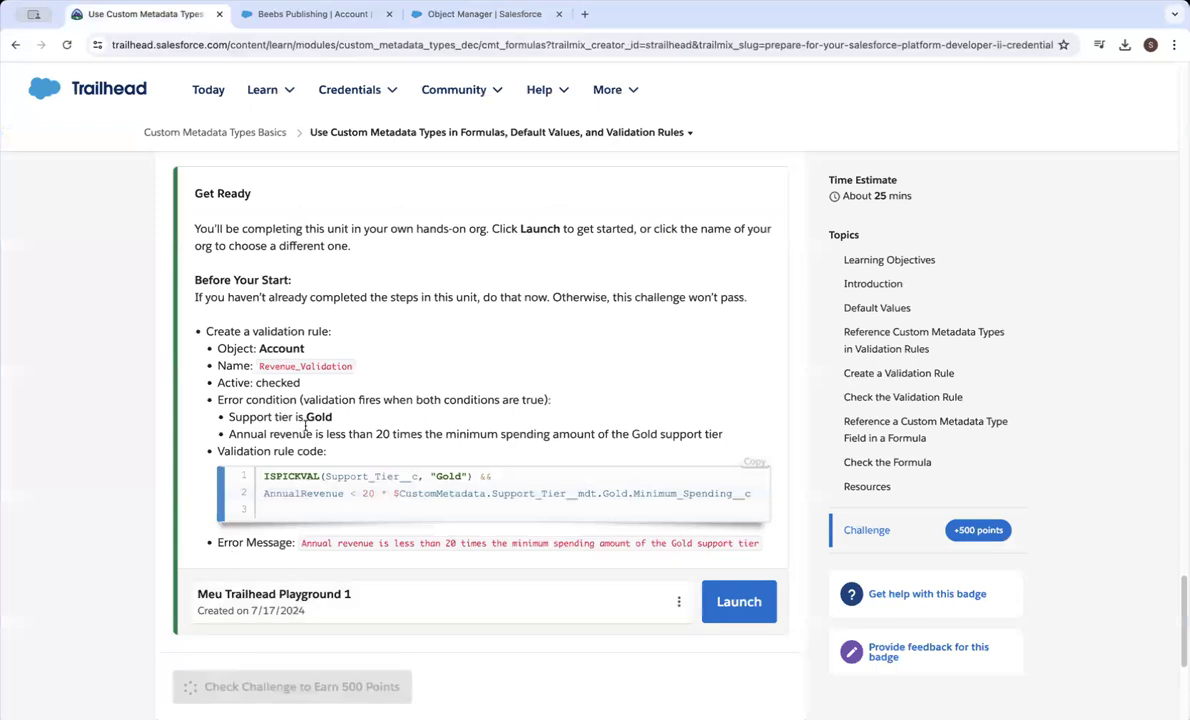